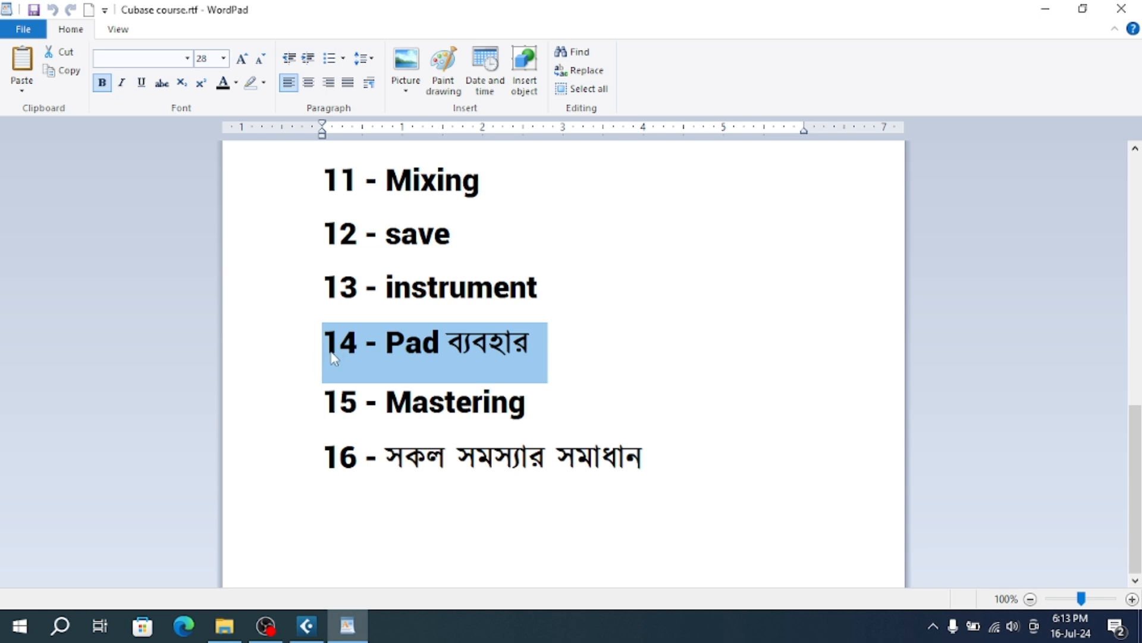
# Switch to Cubase Pro and move the project cursor back to the start of the janaja vocal at bar 17.
pyautogui.click(308, 626)
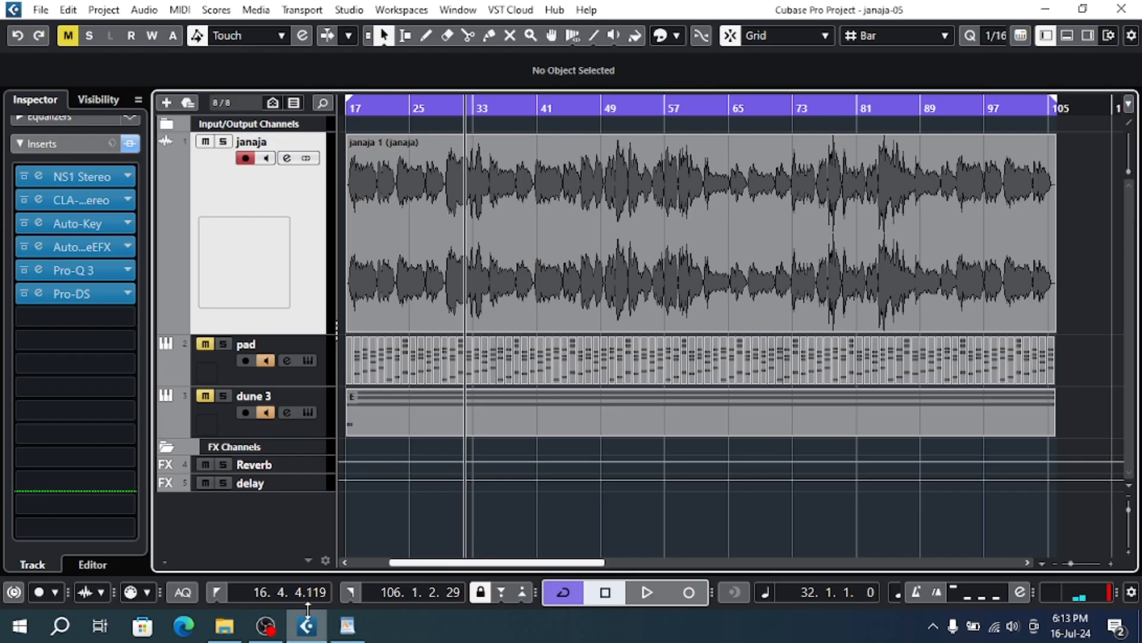
pyautogui.moveTo(357, 114); pyautogui.dragTo(346, 102)
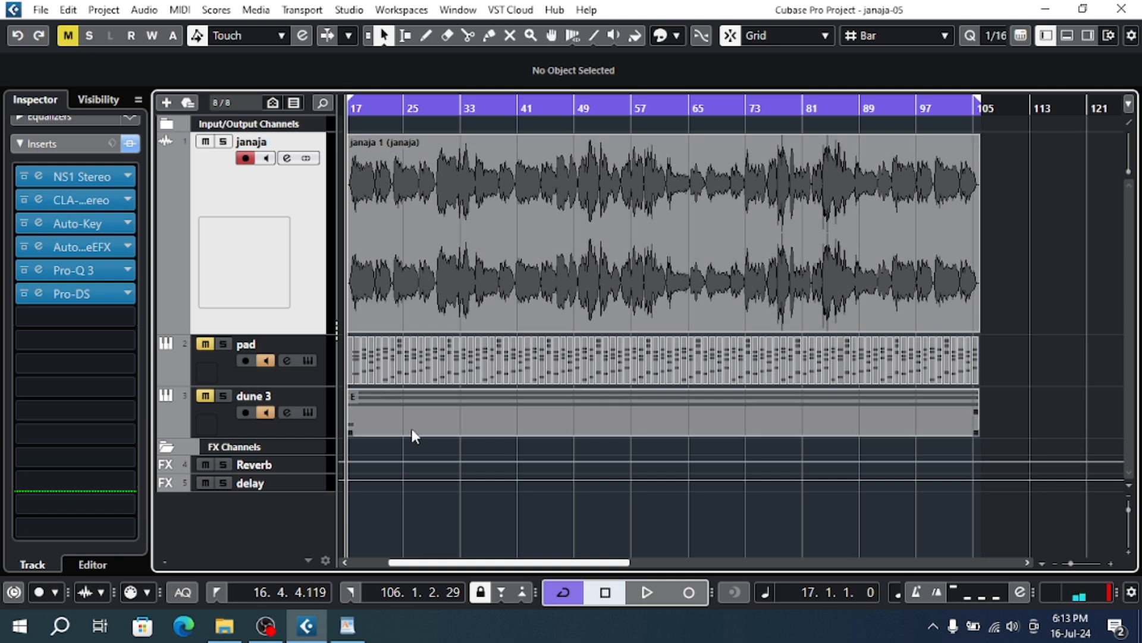
pyautogui.click(314, 377)
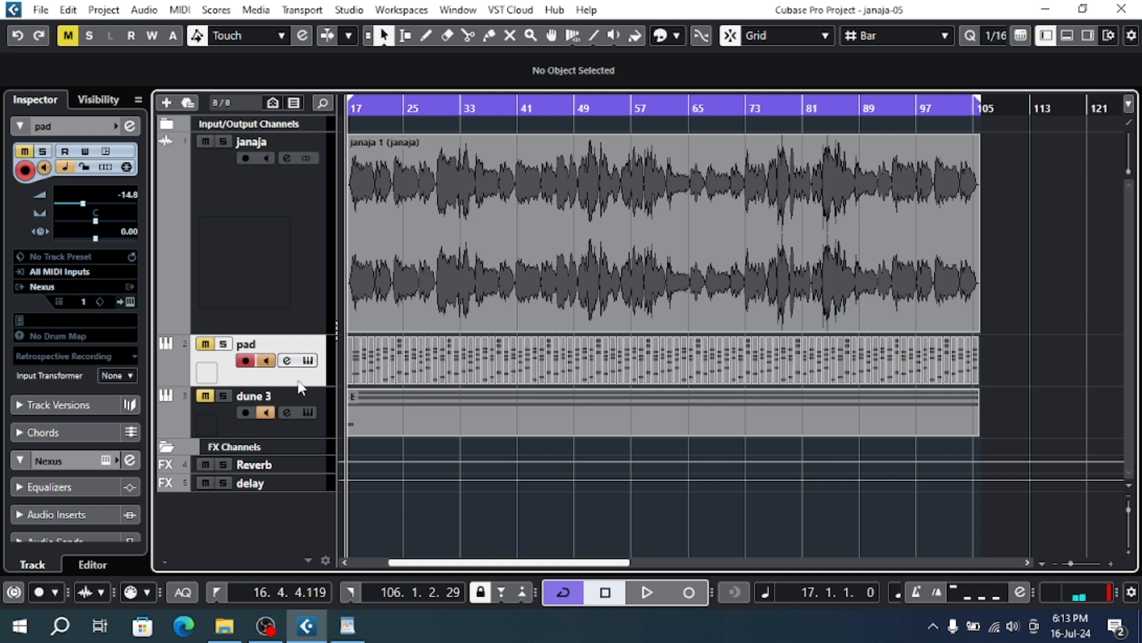
pyautogui.click(309, 431)
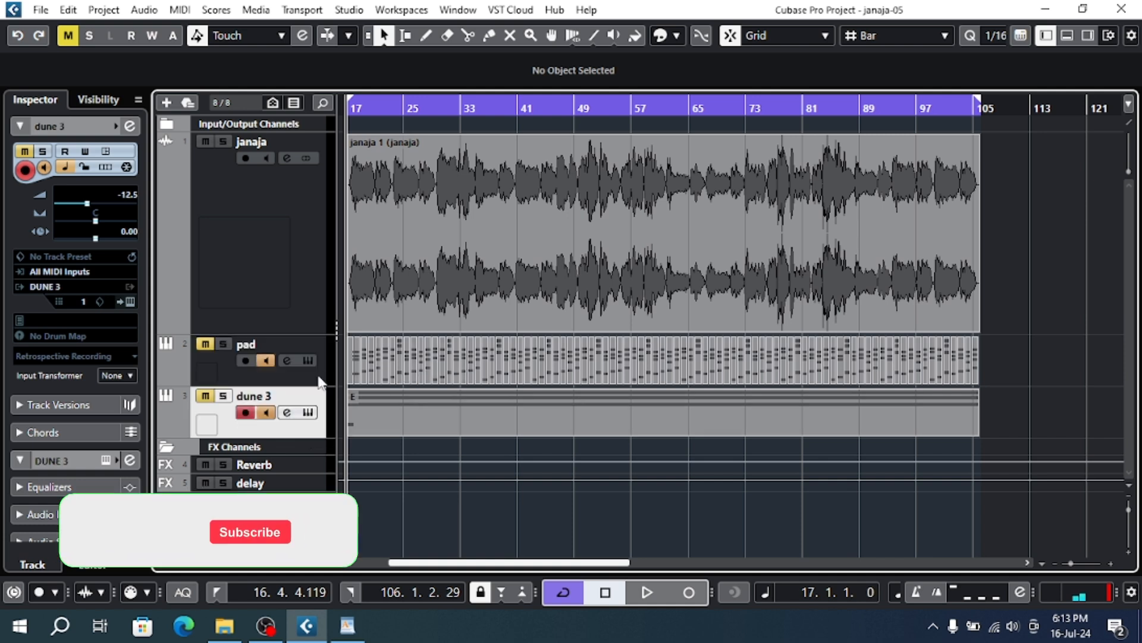
pyautogui.click(300, 375)
pyautogui.click(297, 294)
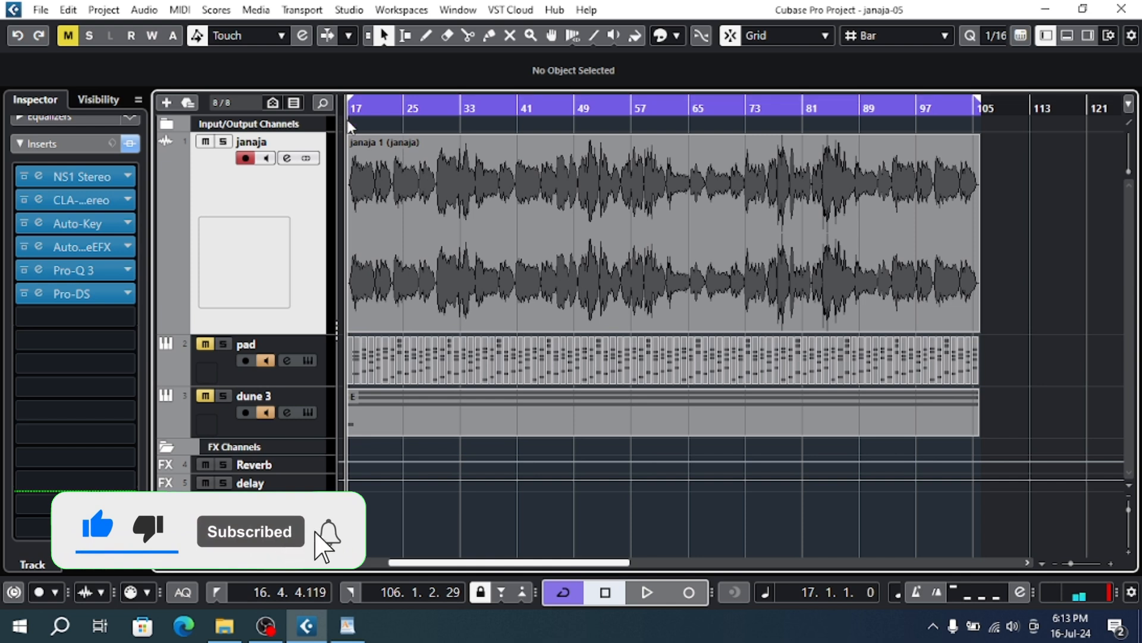
# Remove the pad and dune 3 instrument tracks from the project.
pyautogui.click(306, 379)
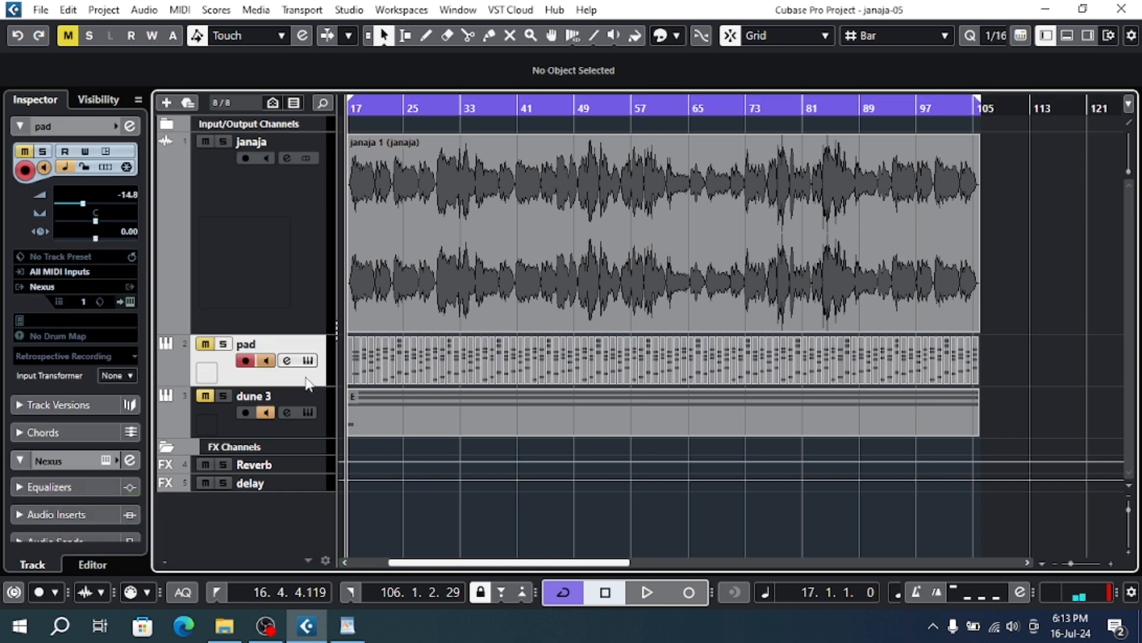
pyautogui.rightClick(308, 384)
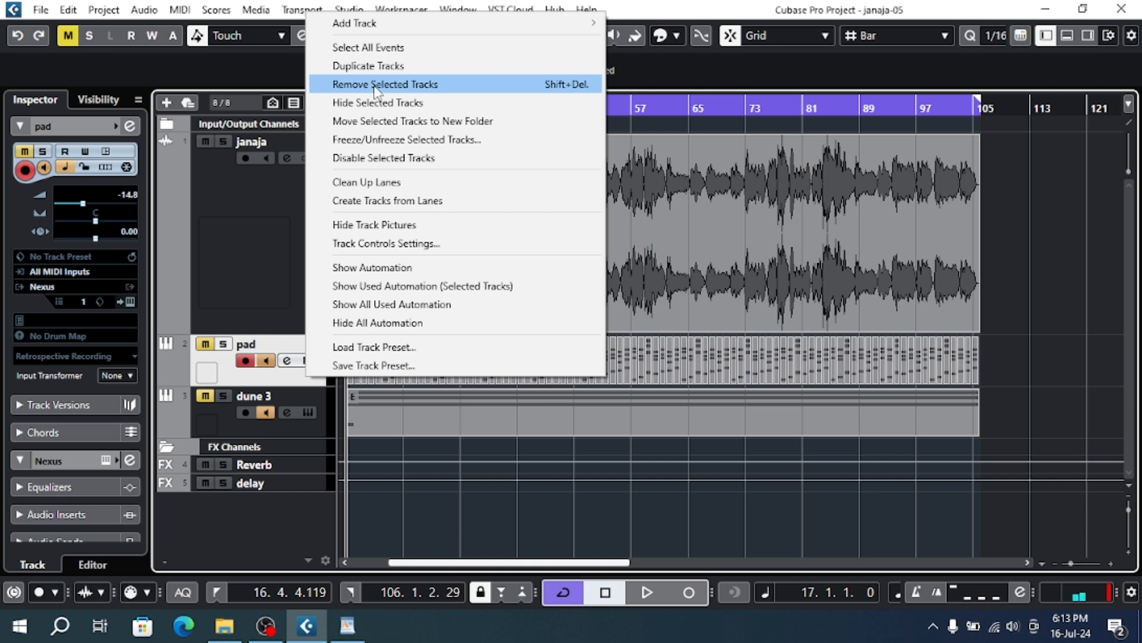
pyautogui.click(375, 86)
pyautogui.click(313, 374)
pyautogui.rightClick(313, 374)
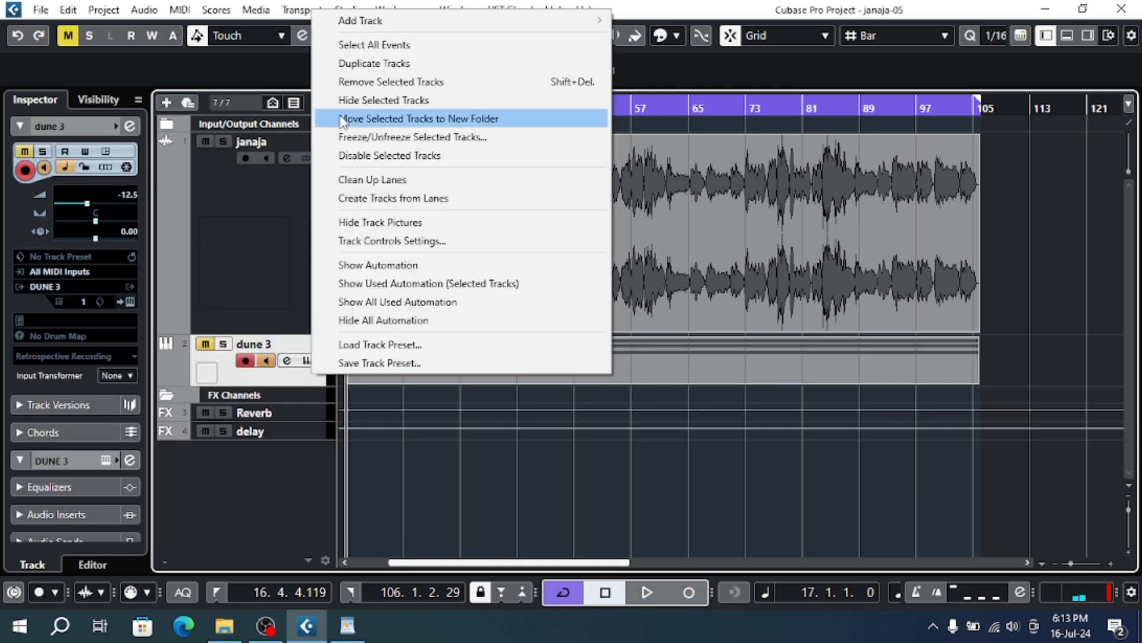
pyautogui.click(374, 81)
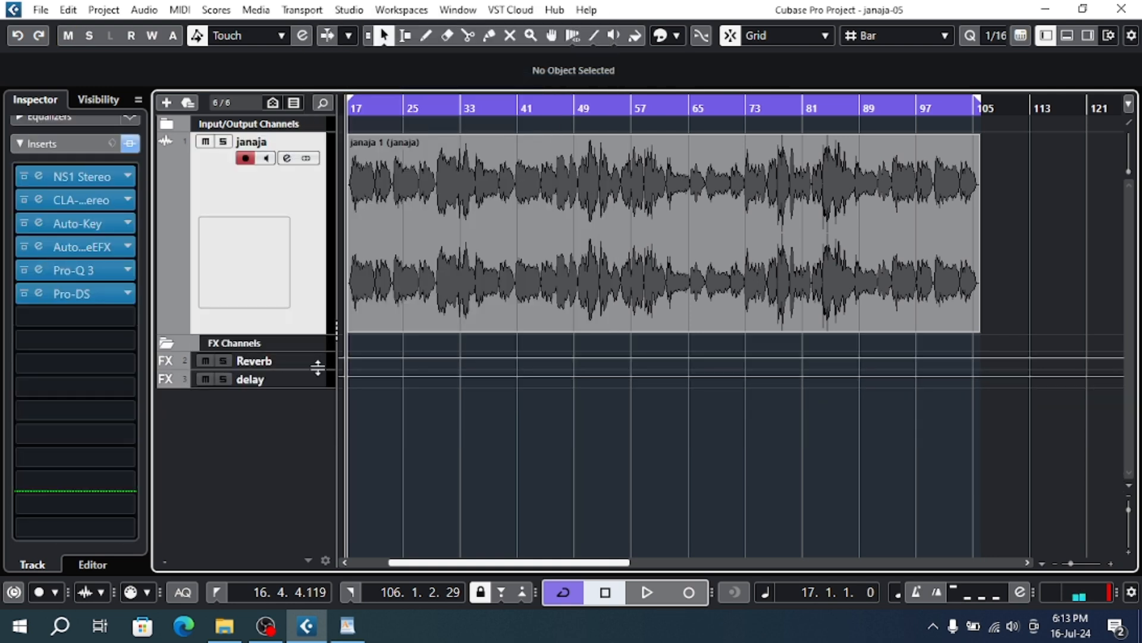
# Review the Cubase mixing and mastering course outline in WordPad, including the Pad and Mastering lessons, and return to Cubase.
pyautogui.click(347, 625)
pyautogui.scroll(10, 447, 312)
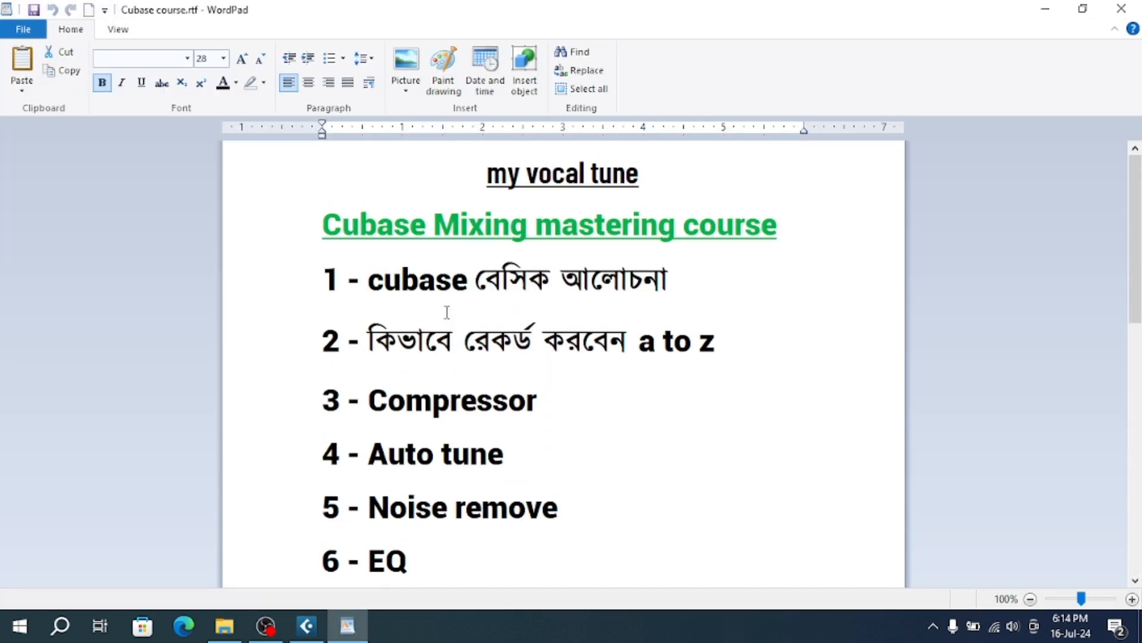
pyautogui.scroll(-10, 446, 312)
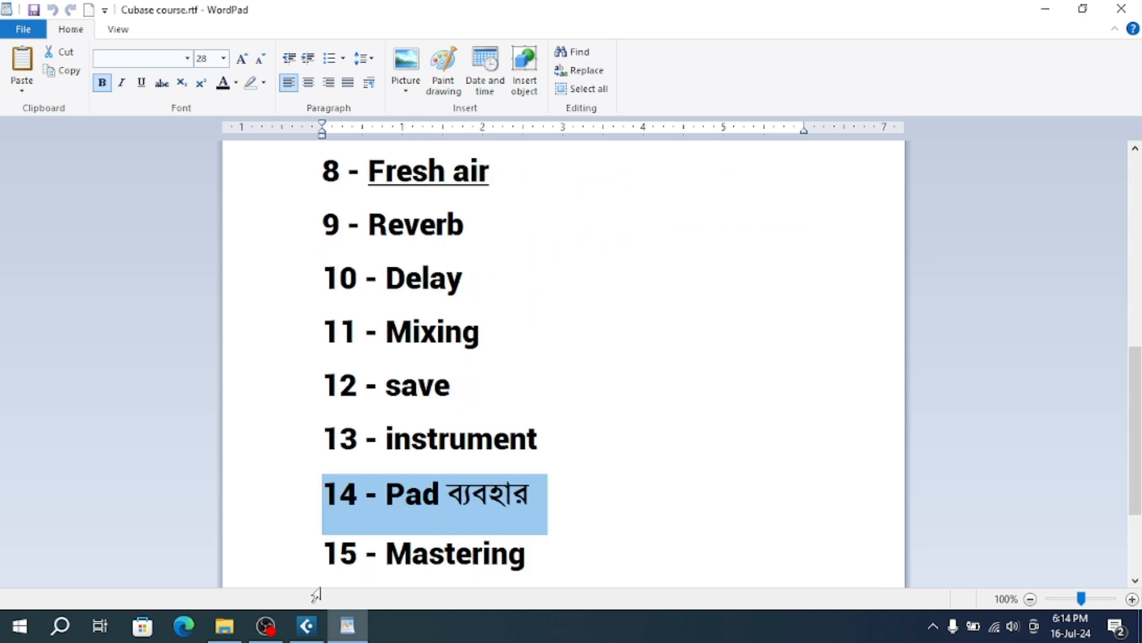
pyautogui.click(307, 625)
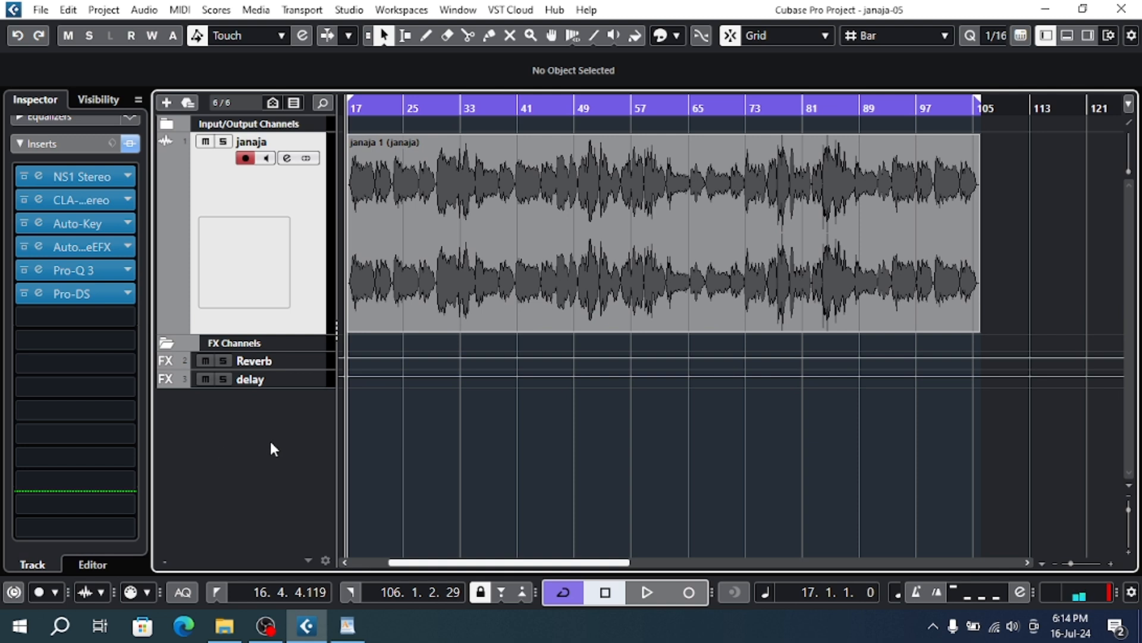
pyautogui.click(408, 222)
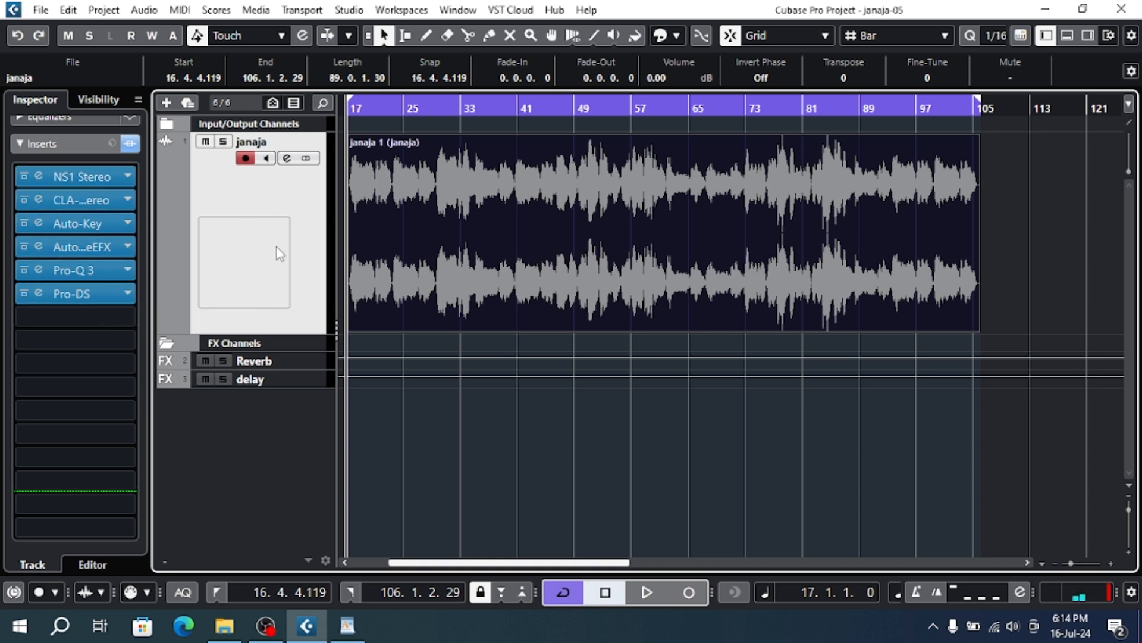
pyautogui.click(347, 626)
pyautogui.scroll(-3, 410, 548)
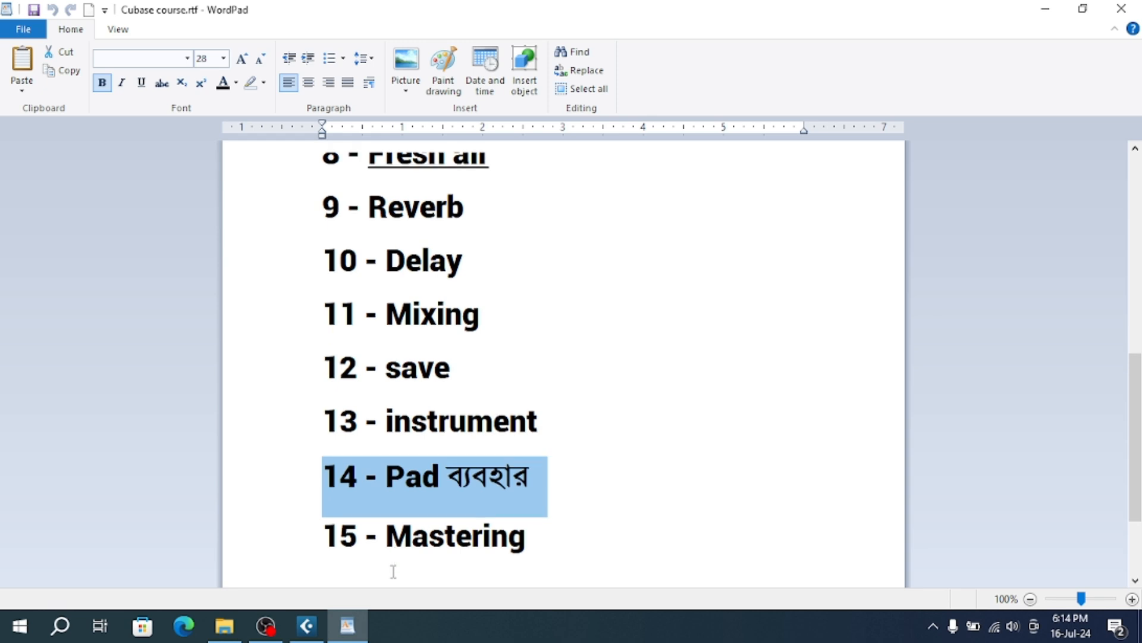
pyautogui.click(306, 625)
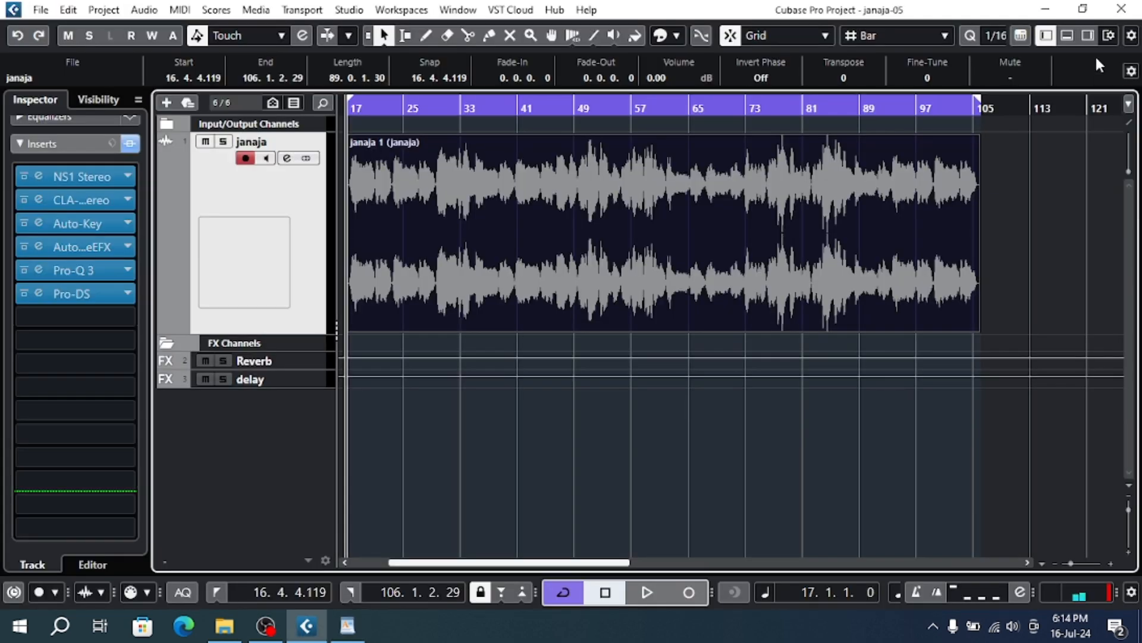
# Show the MixConsole, examine the Stereo Out channel's insert effects, and close the settings and the mixer again.
pyautogui.click(1068, 36)
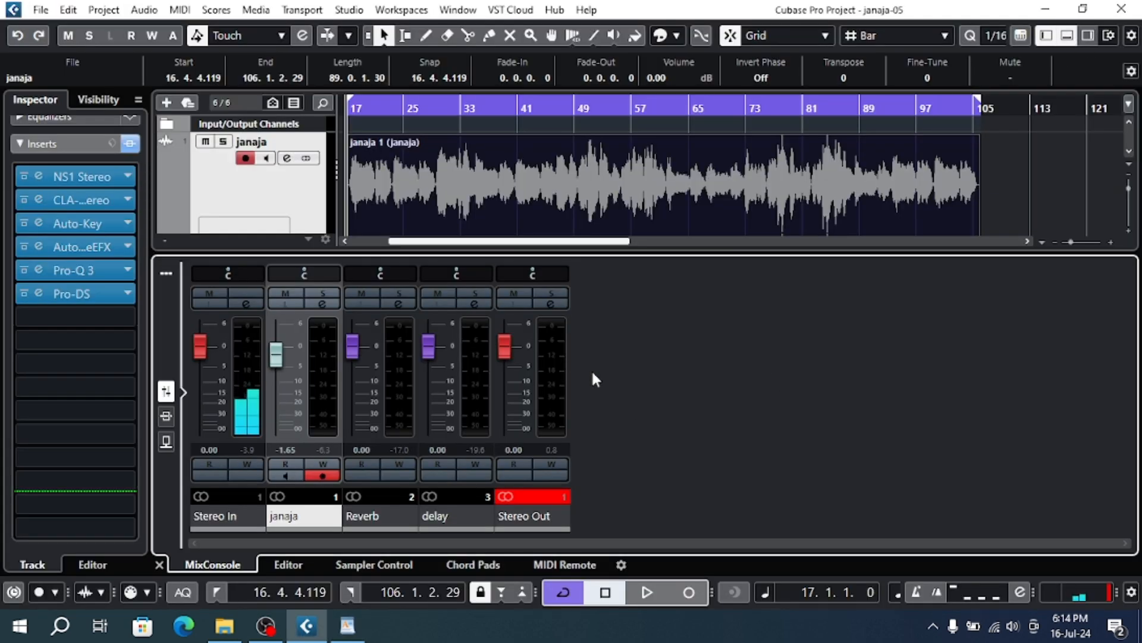
pyautogui.click(550, 305)
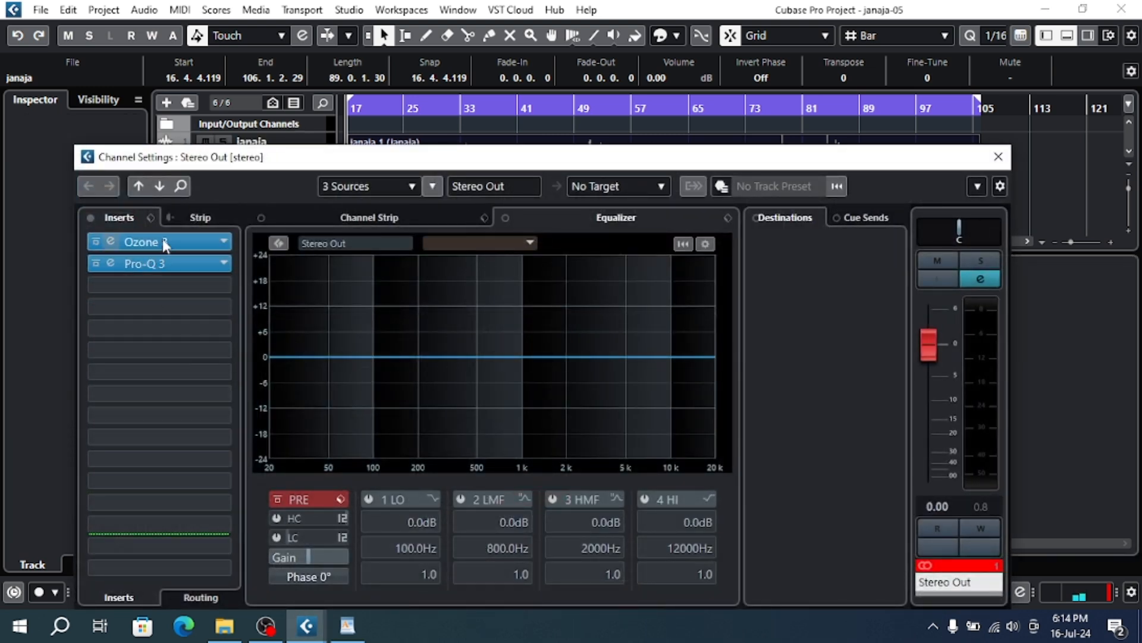
pyautogui.click(998, 156)
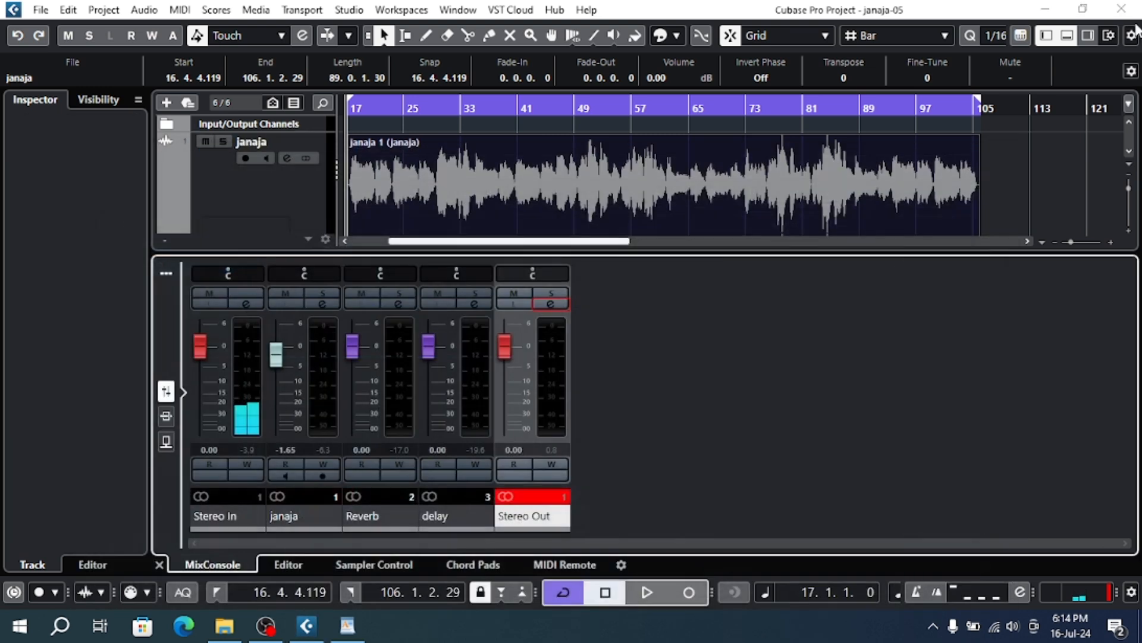
pyautogui.click(1074, 37)
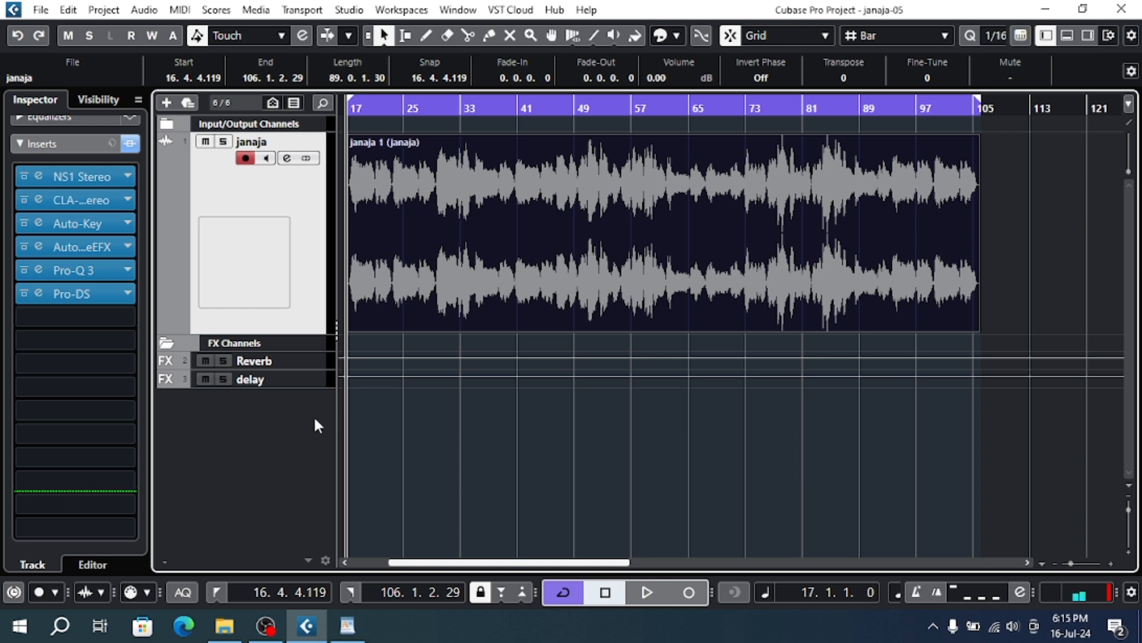
# Play the janaja vocal from bar 17 to about bar 23, and reduce the height of its track.
pyautogui.press('space')
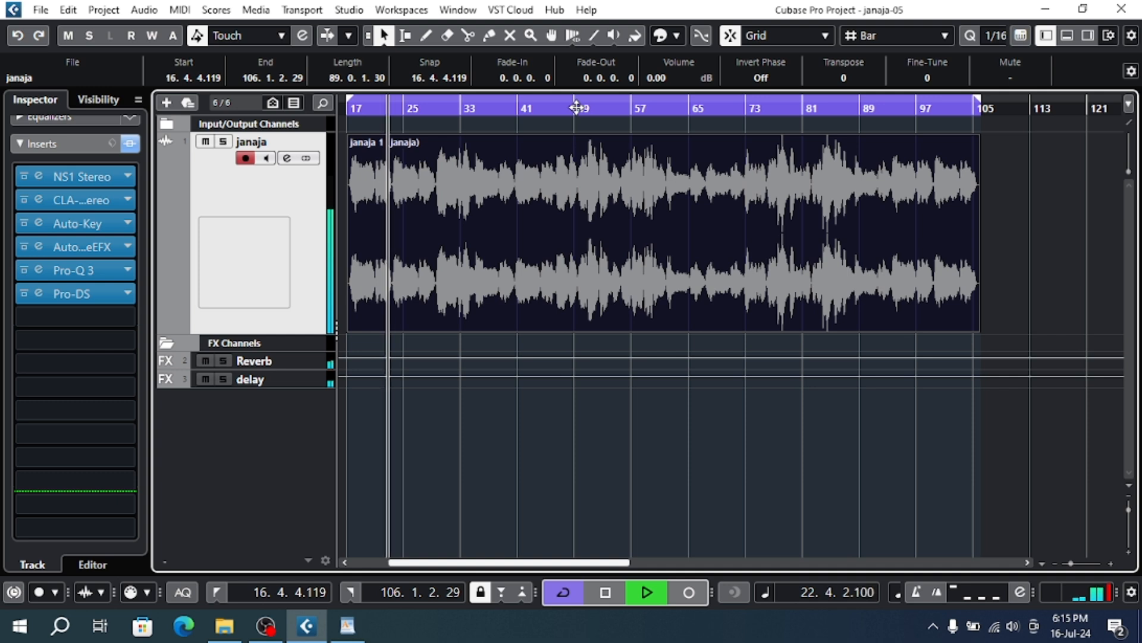
pyautogui.press('space')
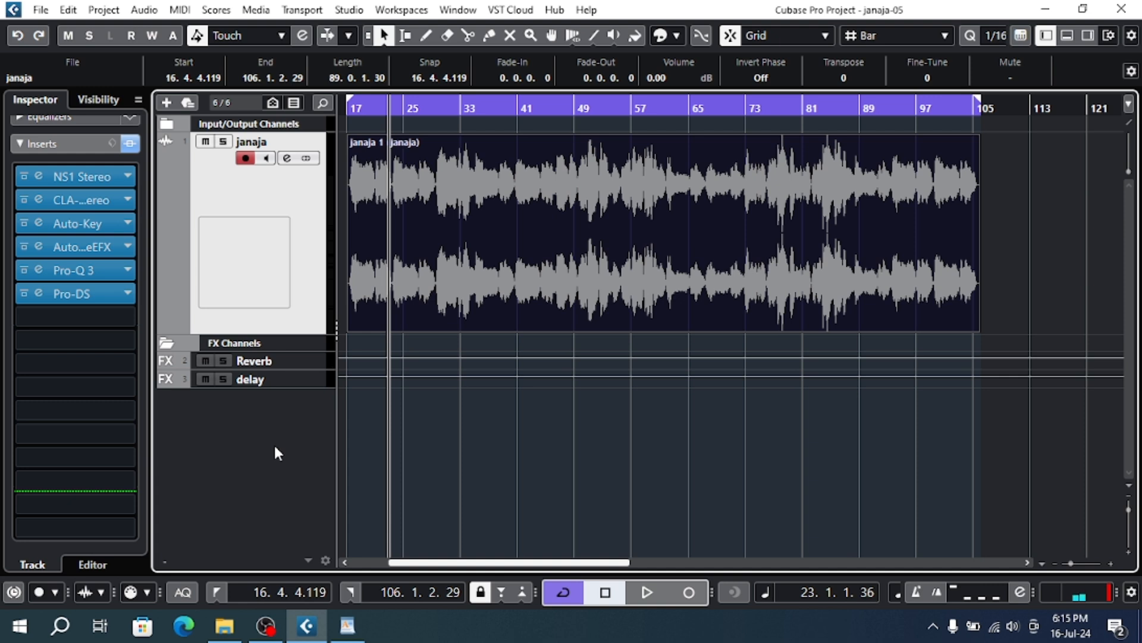
pyautogui.moveTo(299, 333); pyautogui.dragTo(291, 271)
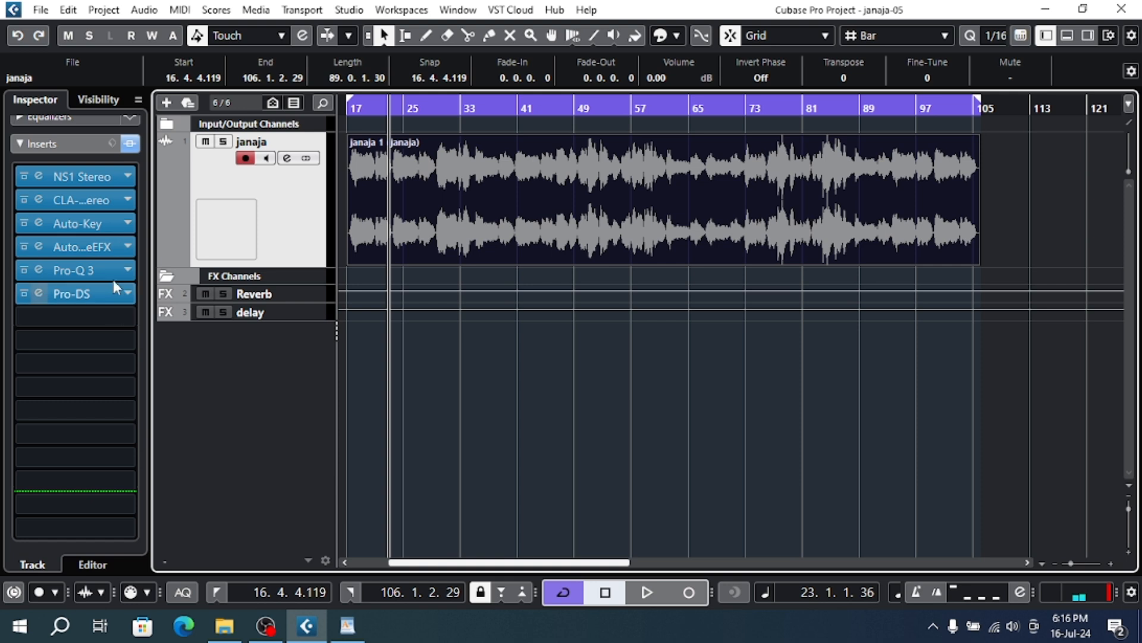
# Look through the Steinberg effects available for the janaja track's empty insert slot, and examine its channel's inserts and sends.
pyautogui.click(78, 308)
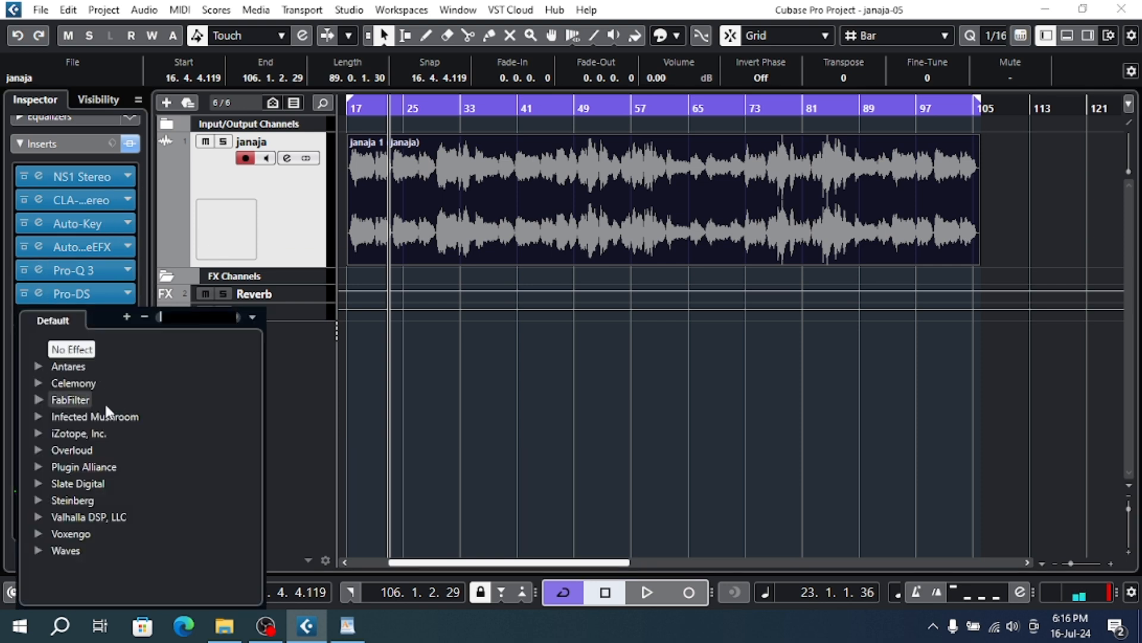
pyautogui.click(42, 501)
pyautogui.scroll(-5, 53, 518)
pyautogui.scroll(5, 54, 516)
pyautogui.click(159, 299)
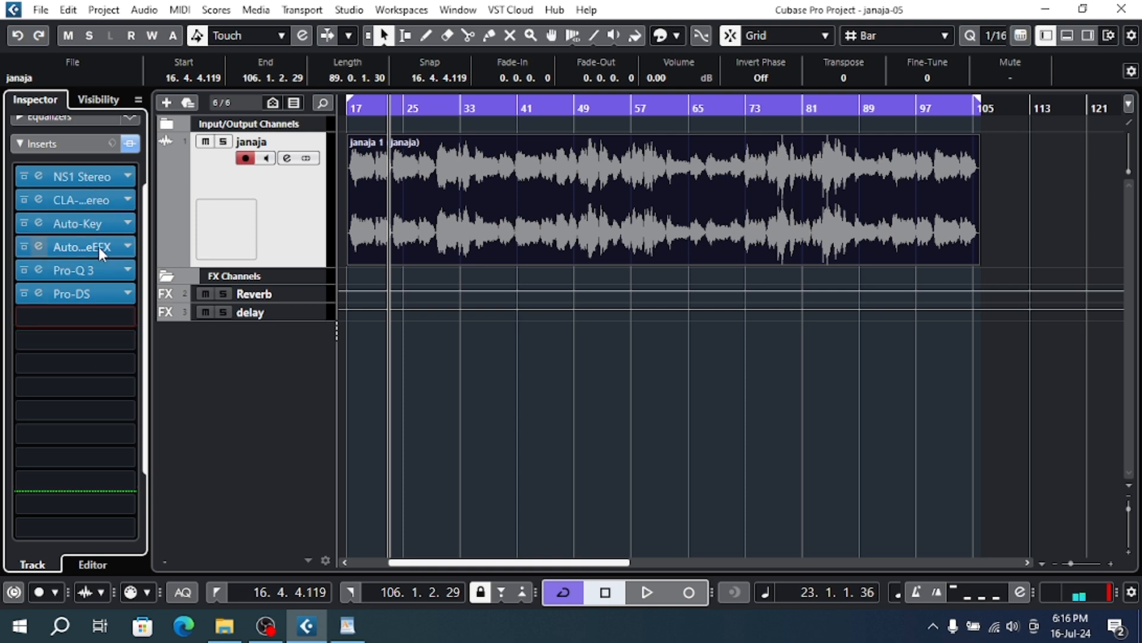
pyautogui.click(287, 158)
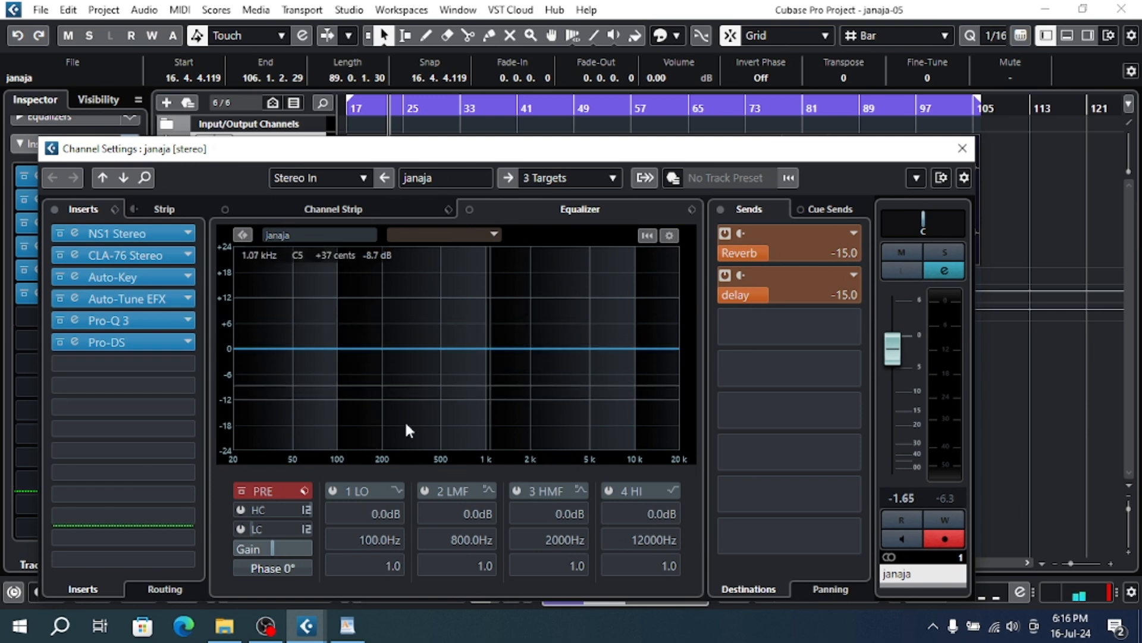
pyautogui.click(962, 148)
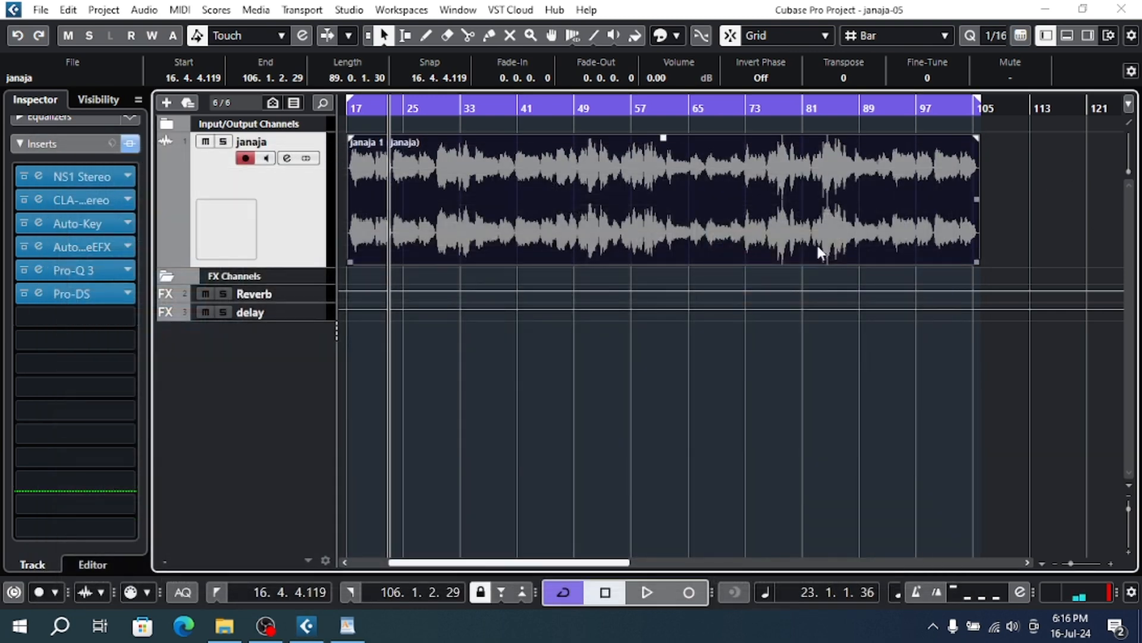
# Add one instrument track using Nexus with its audio output on Stereo Out, and position the Nexus window so its whole interface shows.
pyautogui.rightClick(232, 384)
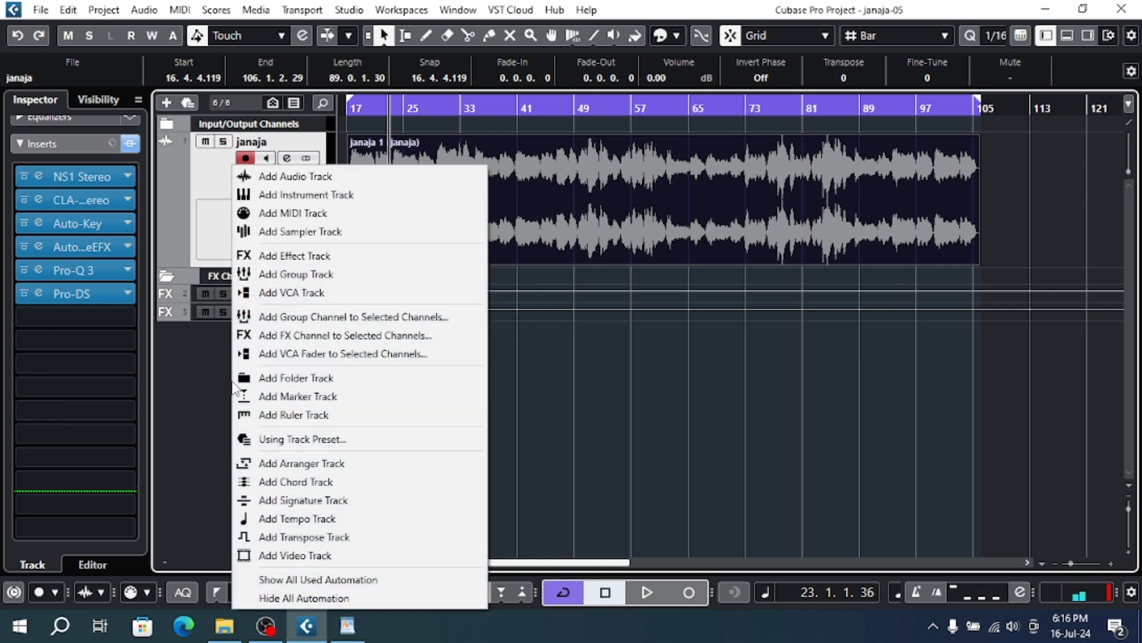
pyautogui.click(320, 196)
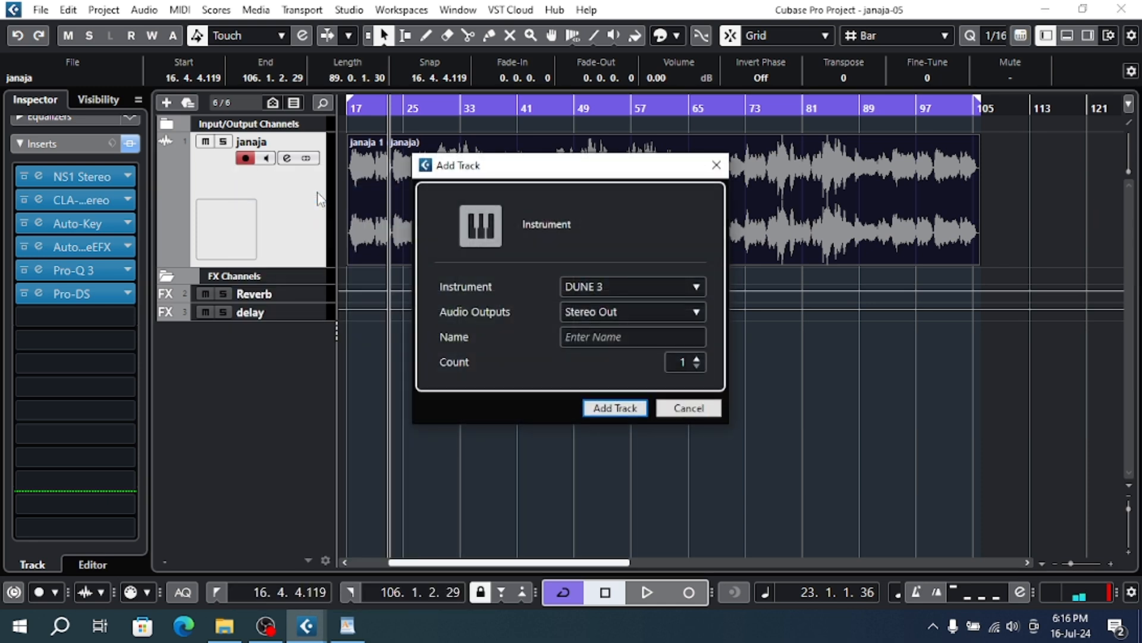
pyautogui.click(617, 286)
pyautogui.click(617, 285)
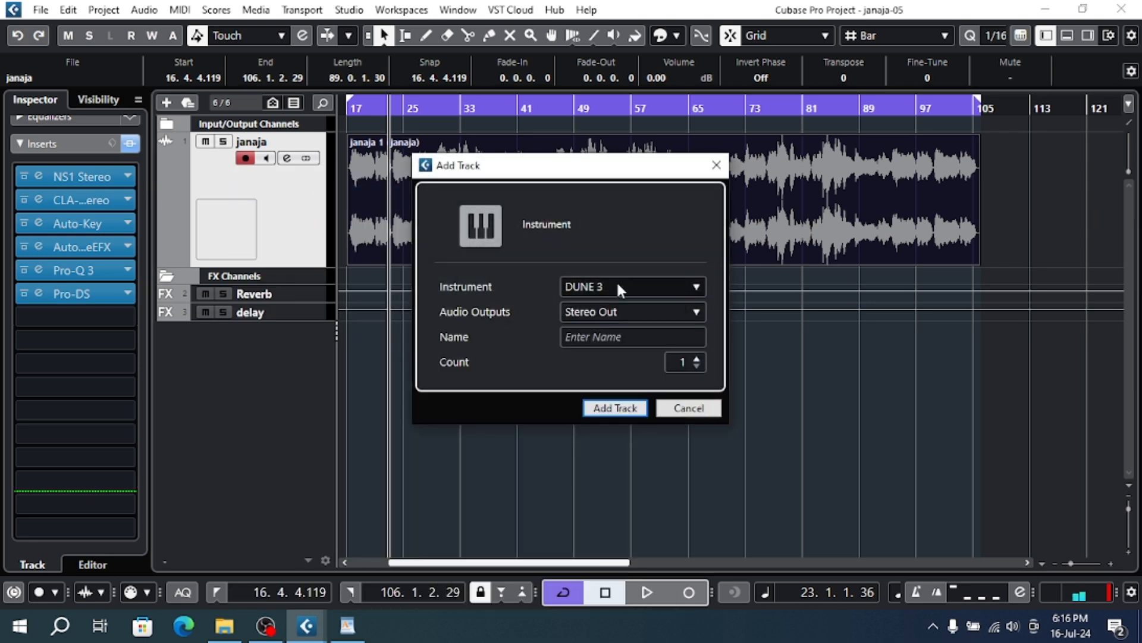
pyautogui.click(616, 287)
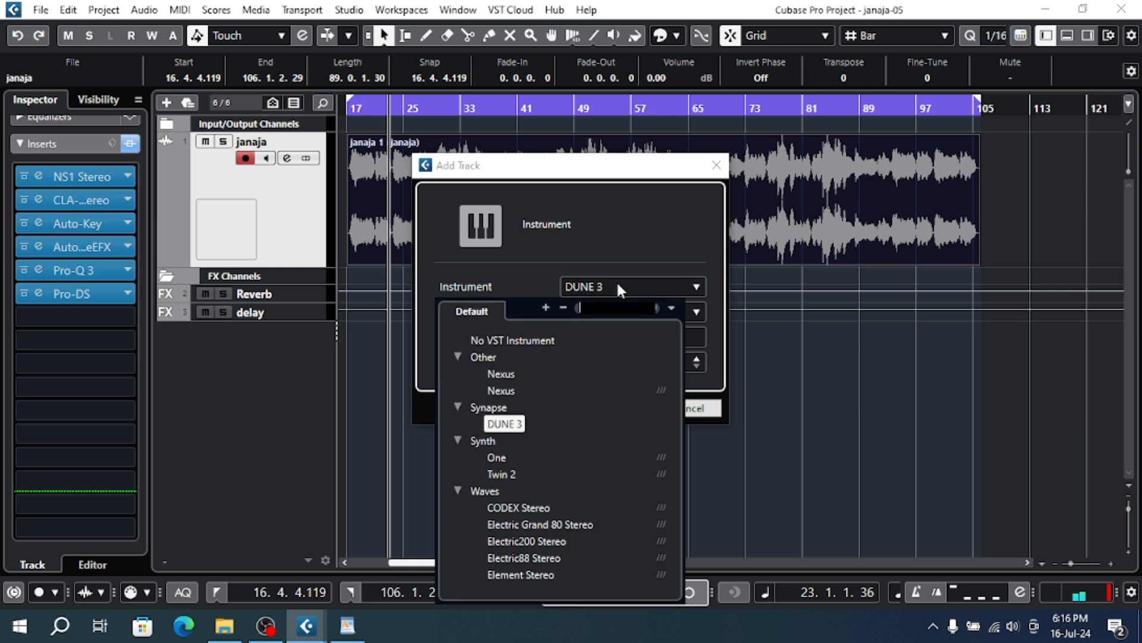
pyautogui.write('nex')
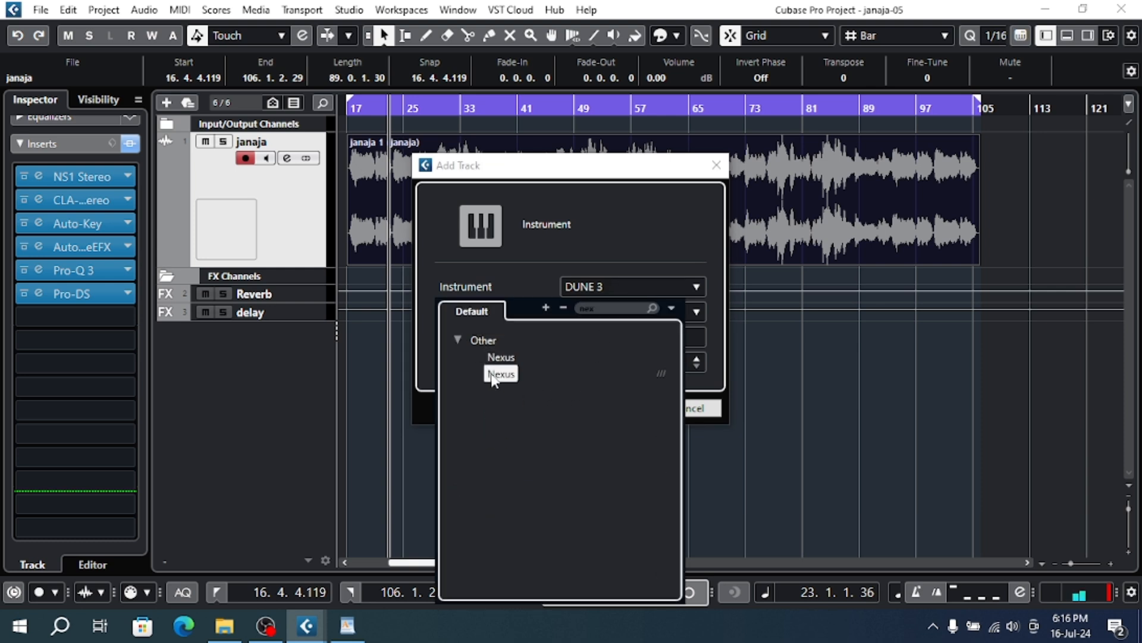
pyautogui.click(497, 374)
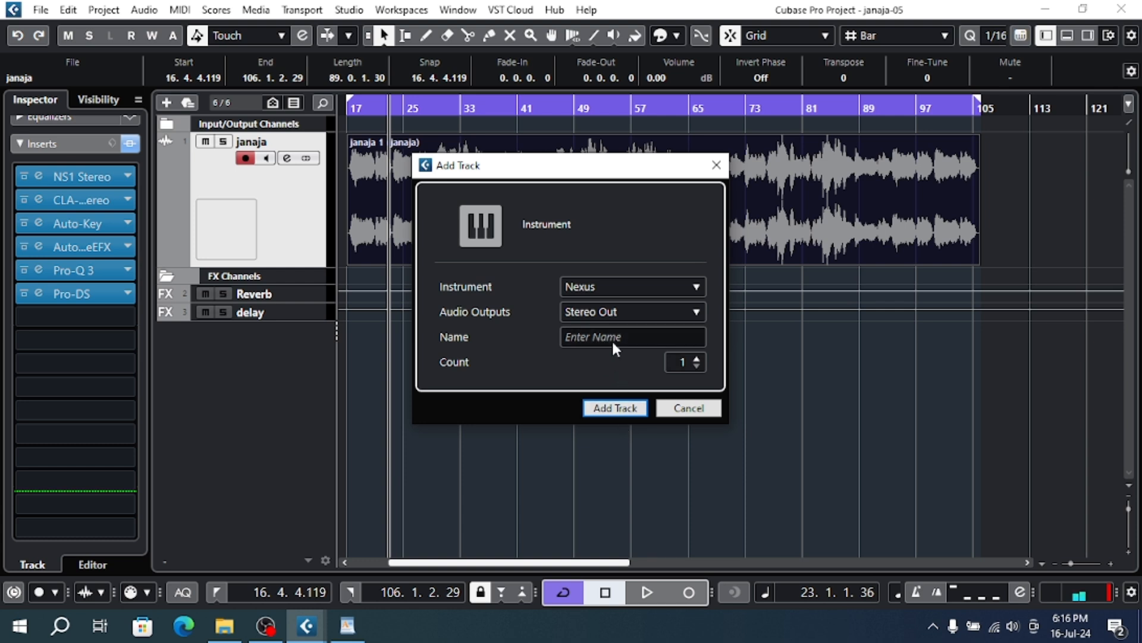
pyautogui.click(635, 412)
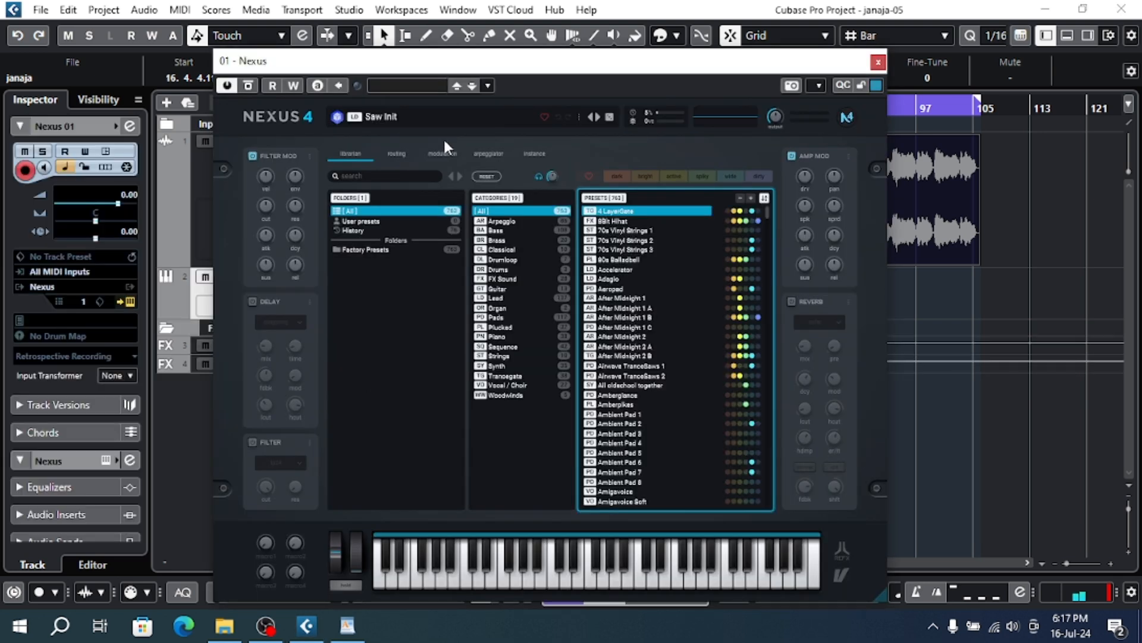
pyautogui.moveTo(457, 60); pyautogui.dragTo(690, 106)
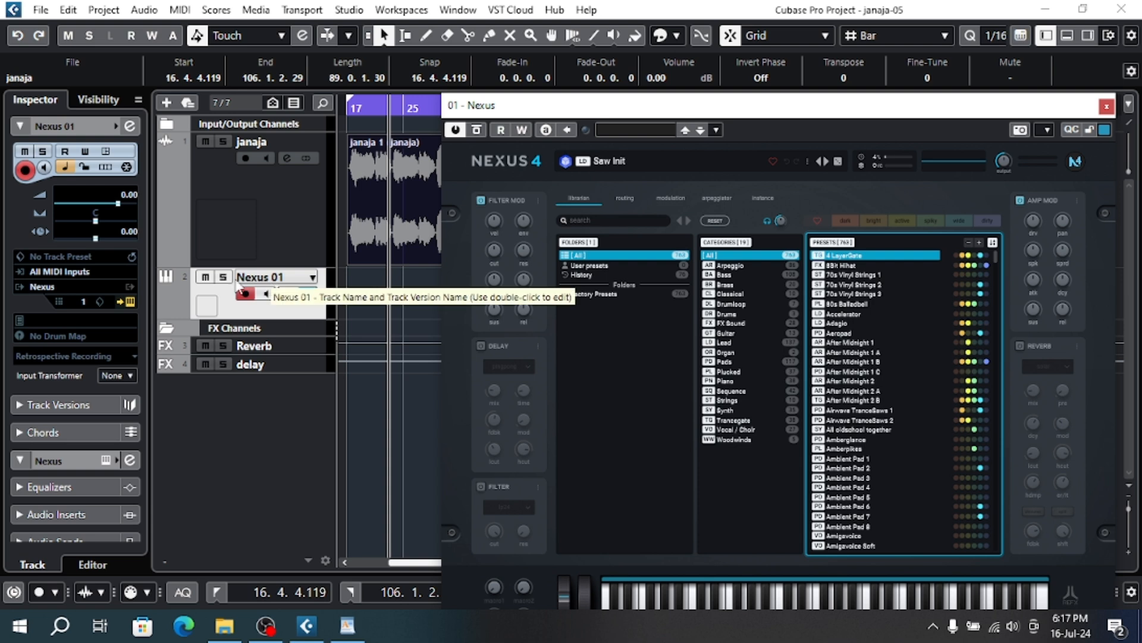
pyautogui.moveTo(622, 107); pyautogui.dragTo(326, 19)
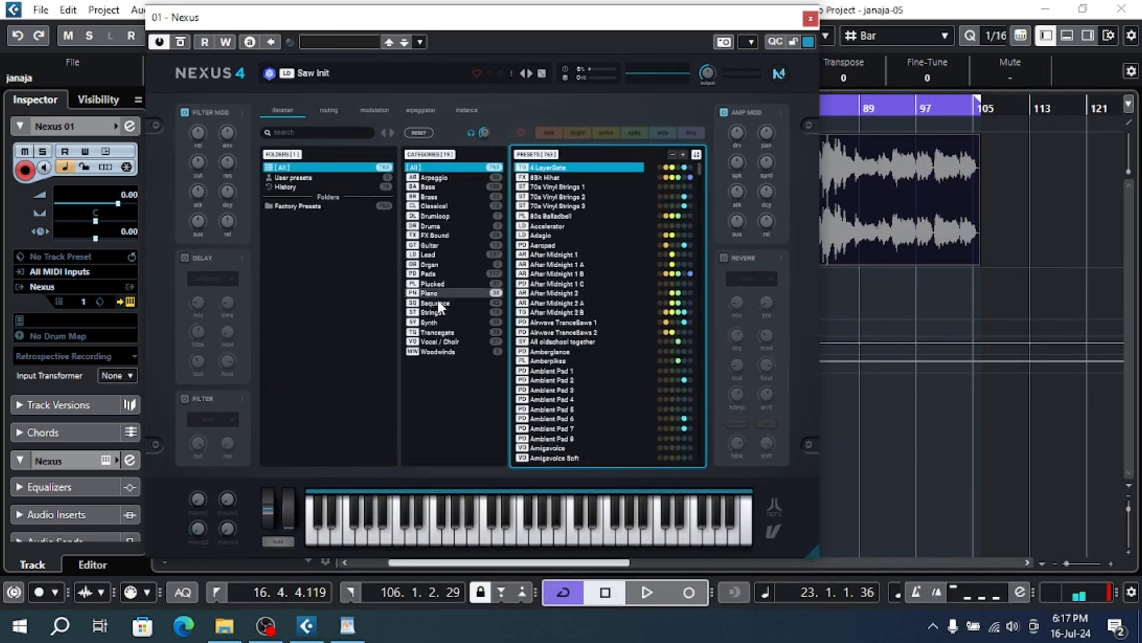
# Filter the Nexus presets to the Pads category and audition Ambient Pad 1, 3, 5, 7 and 8, After Midnight 1 C and Aeropad.
pyautogui.click(420, 275)
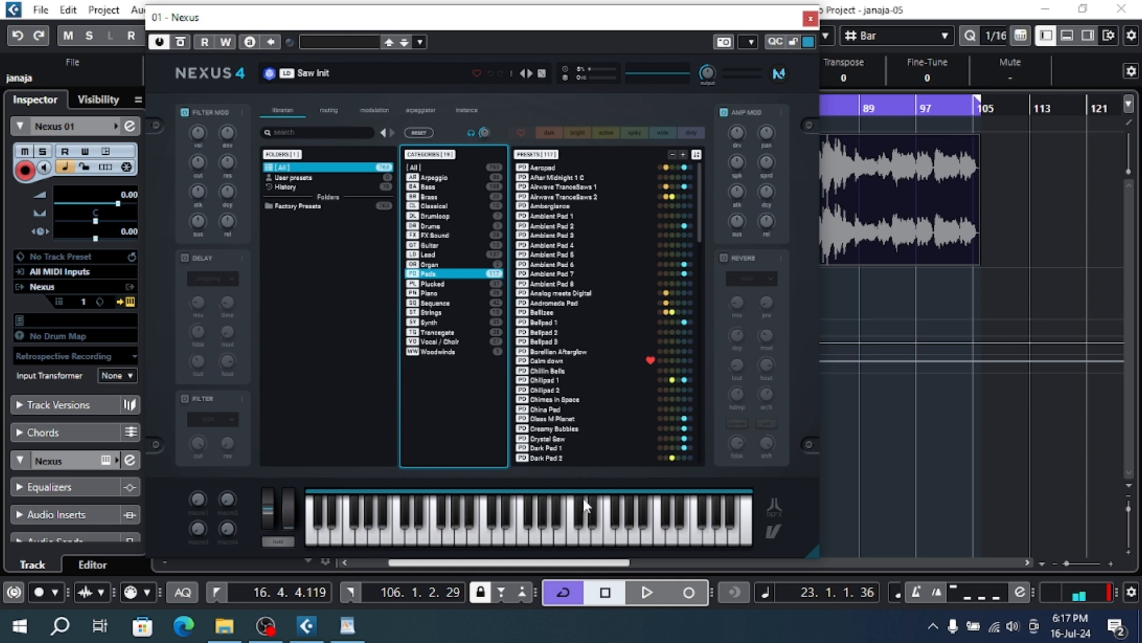
pyautogui.click(546, 218)
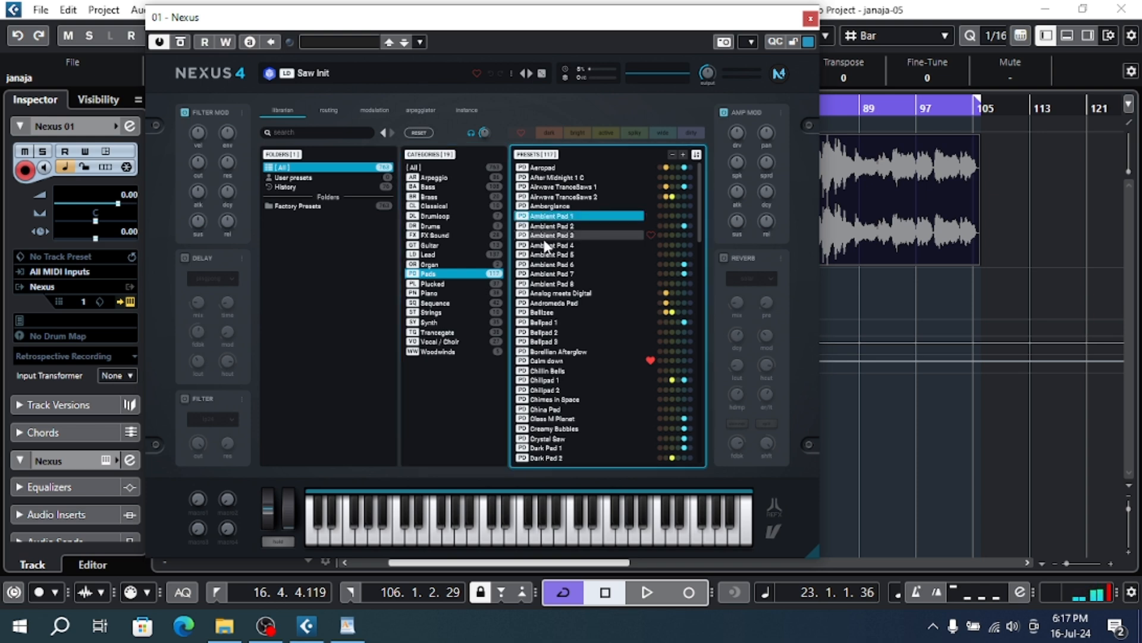
pyautogui.click(544, 237)
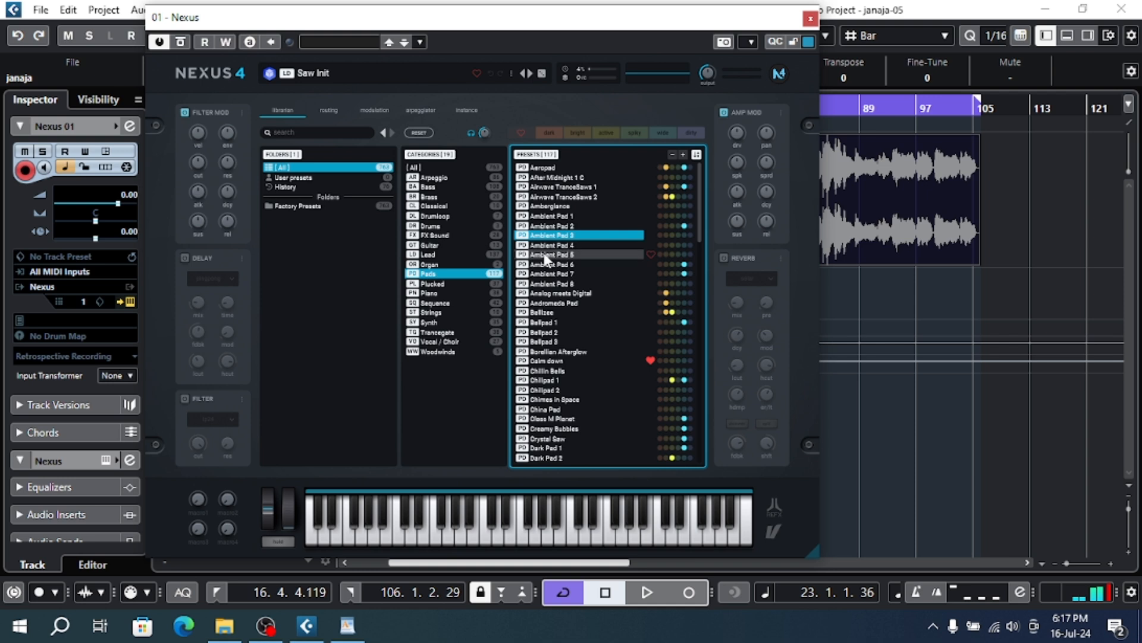
pyautogui.click(544, 254)
pyautogui.click(544, 178)
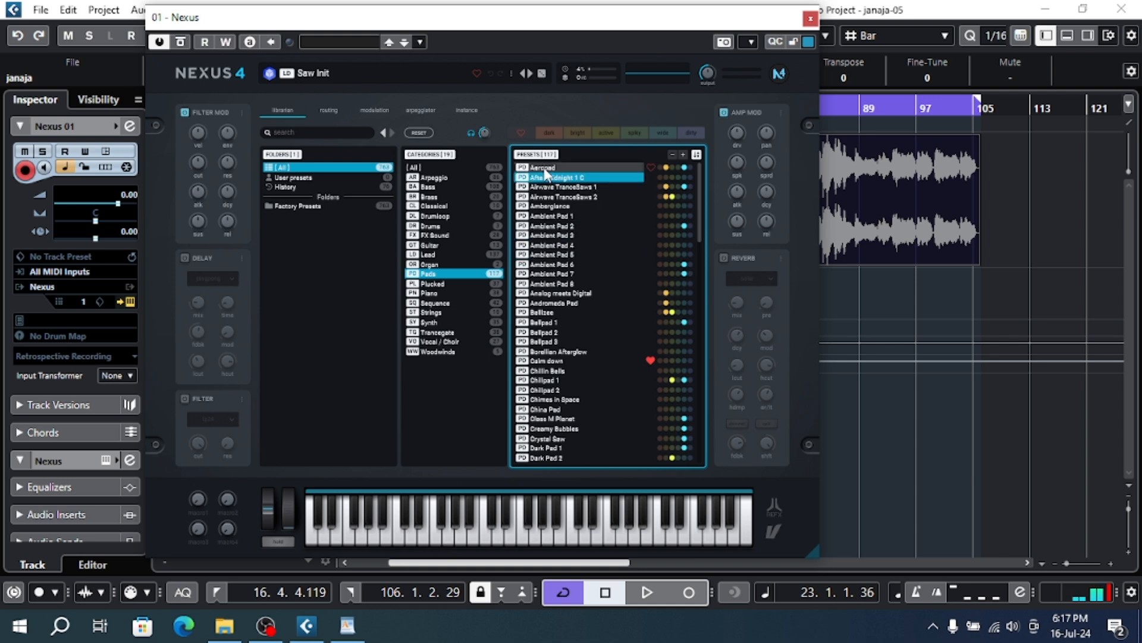
pyautogui.click(545, 169)
pyautogui.click(546, 273)
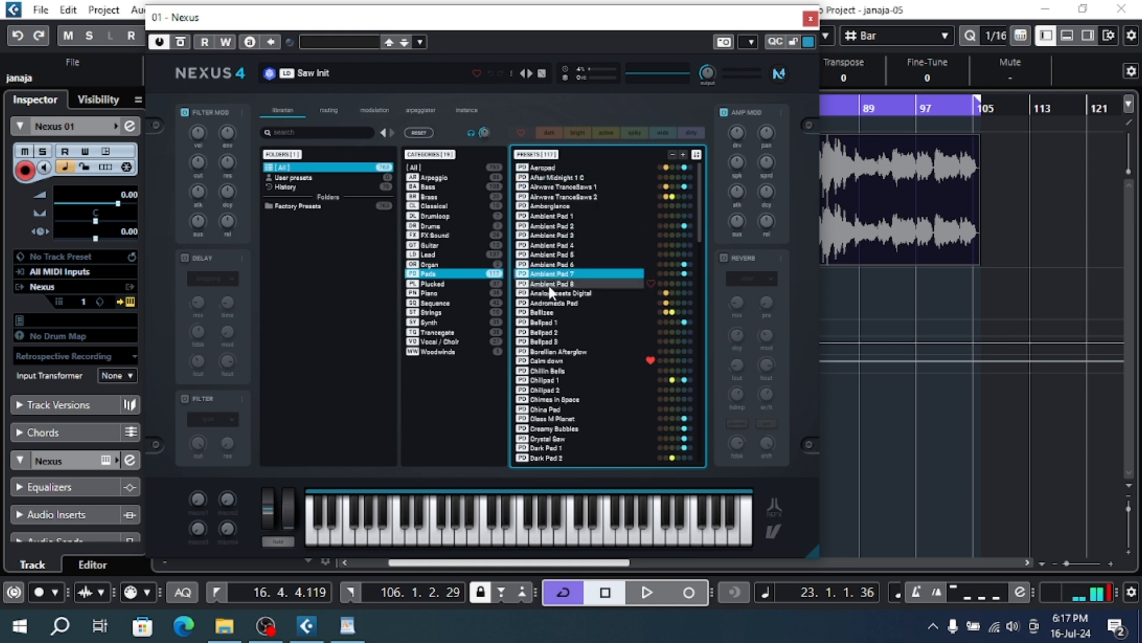
pyautogui.click(549, 283)
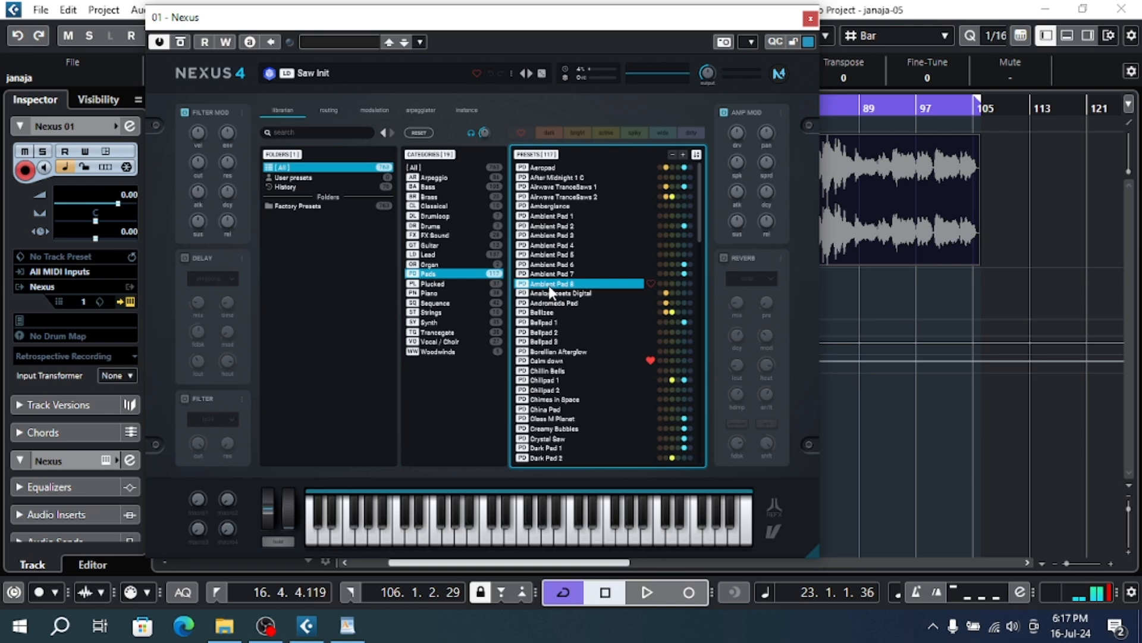
# Choose the Calm down pad preset in Nexus and close the instrument window.
pyautogui.click(562, 362)
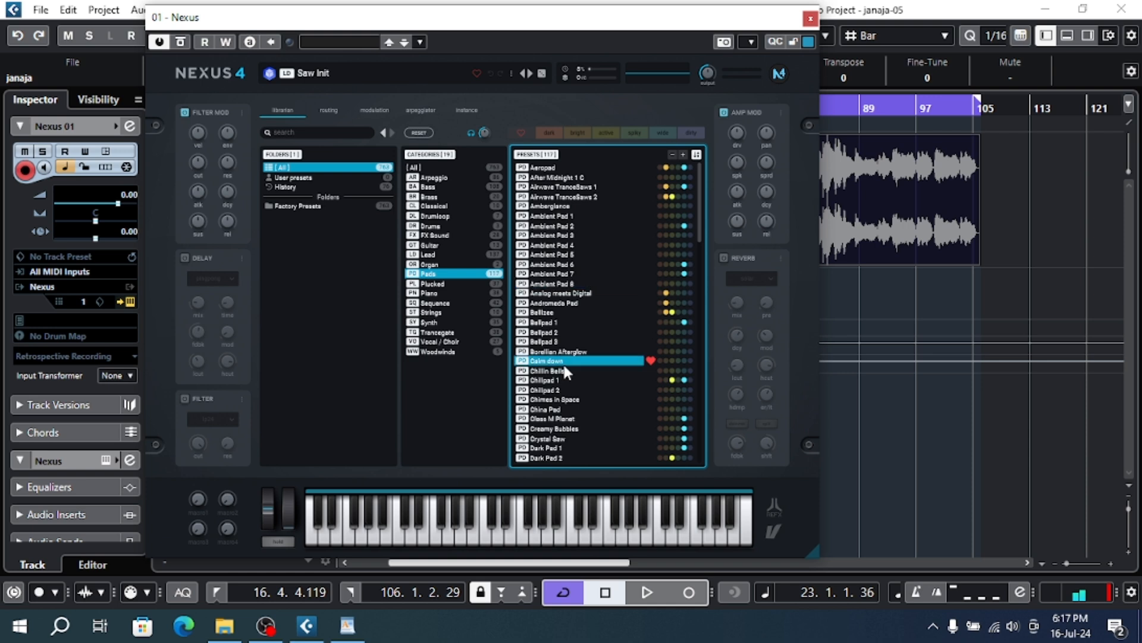
pyautogui.click(810, 20)
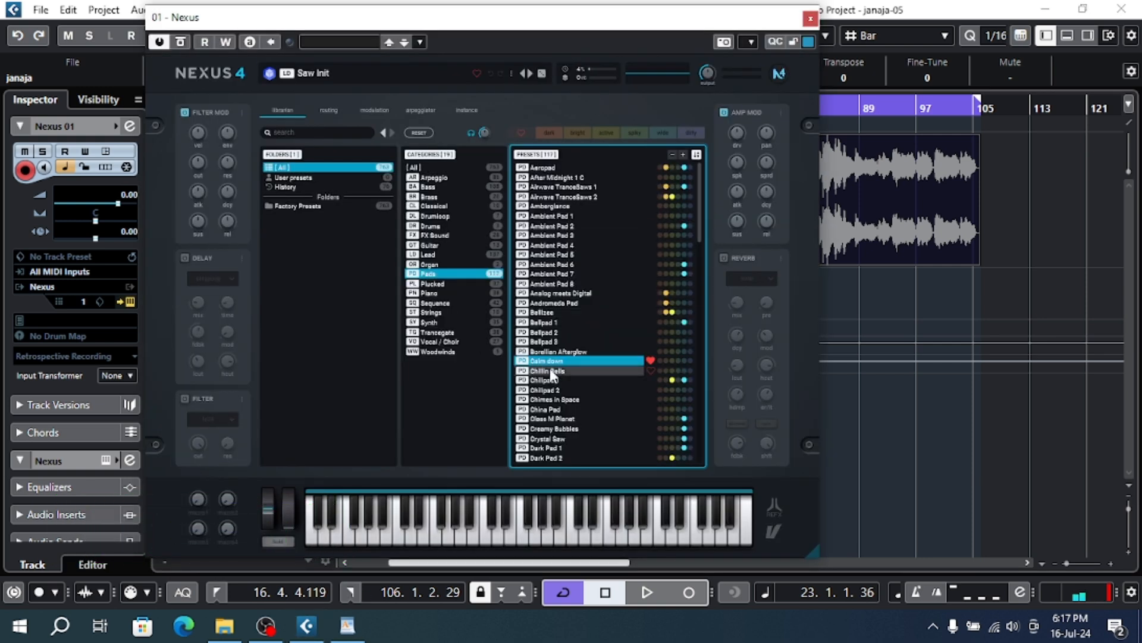
pyautogui.click(810, 20)
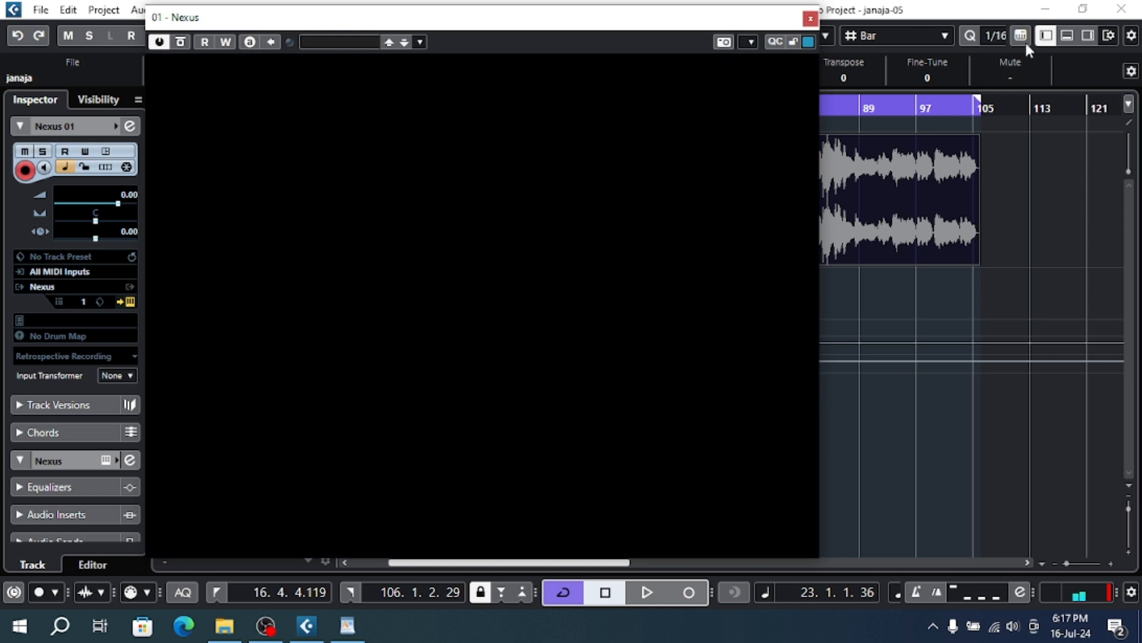
# Show the Chord Pads and audition the F#min, A, C#min, D#dim and E chords with the Nexus pad sound.
pyautogui.click(1068, 36)
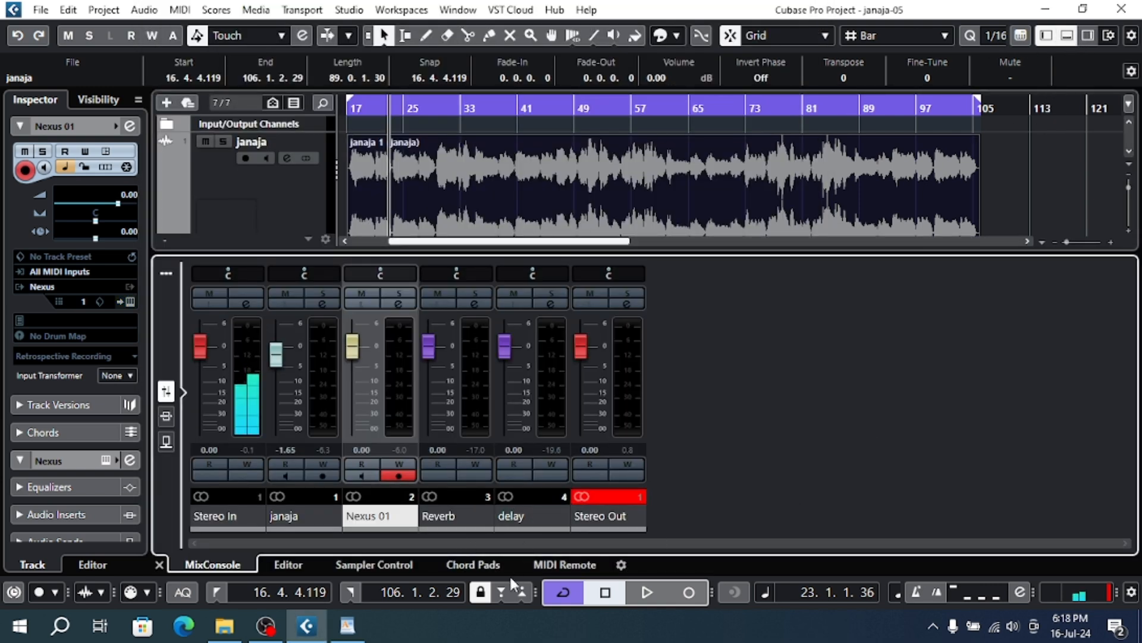
pyautogui.click(476, 573)
pyautogui.click(264, 498)
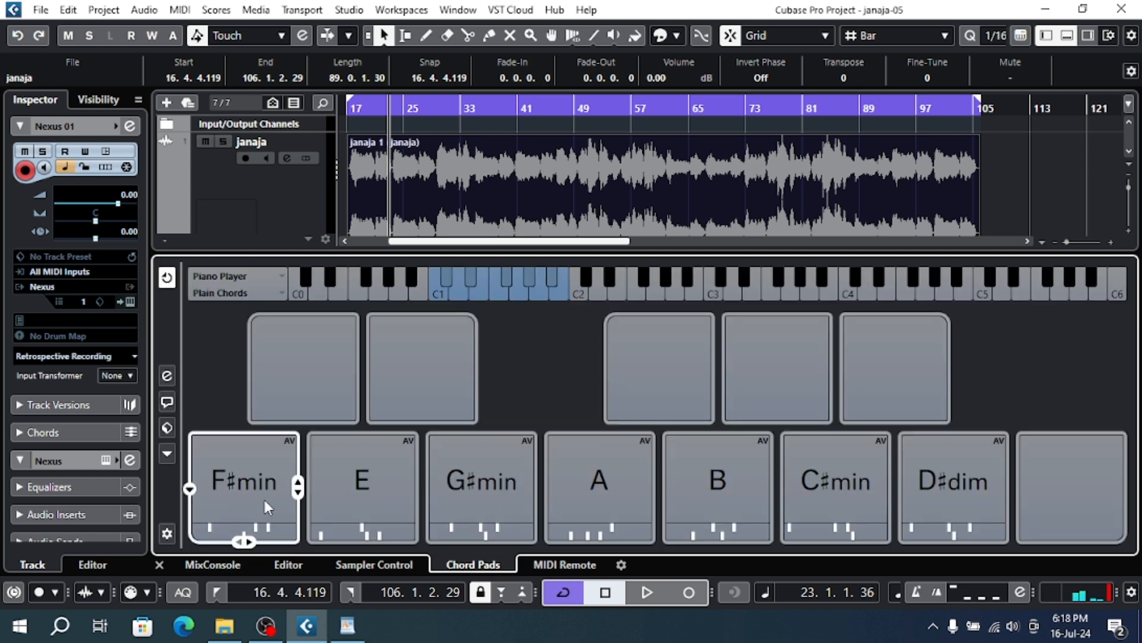
pyautogui.moveTo(505, 487)
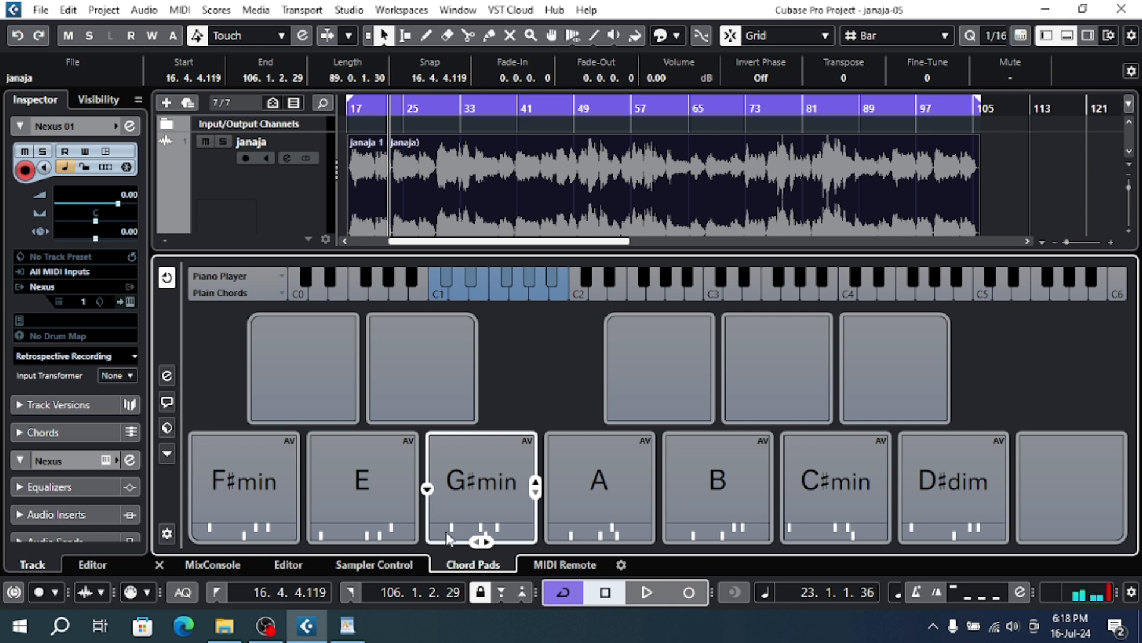
pyautogui.moveTo(637, 505)
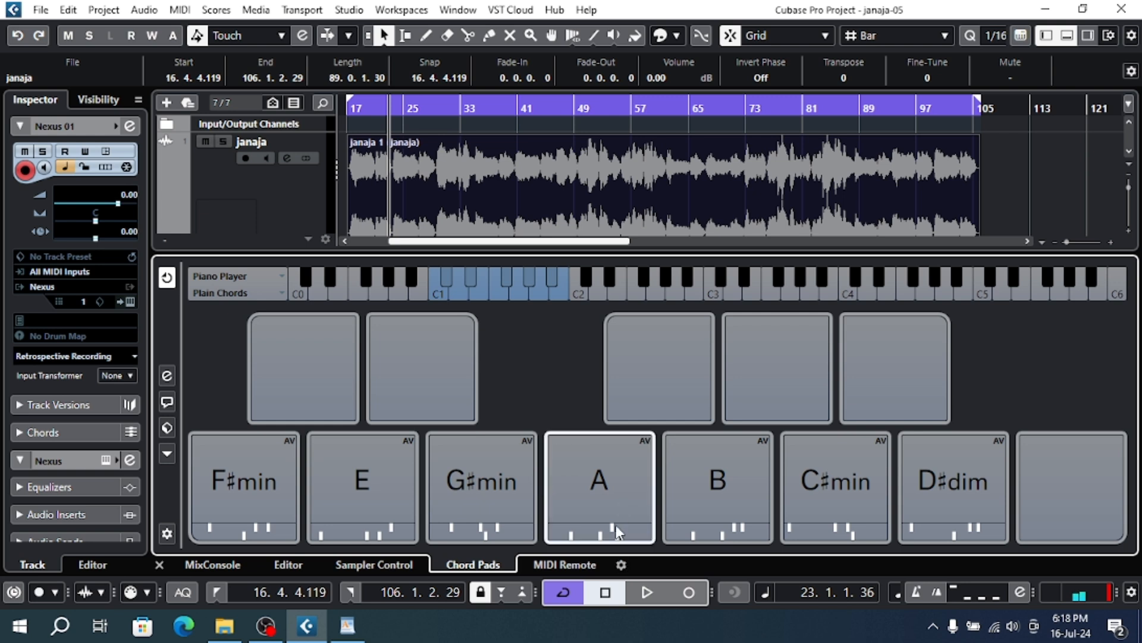
pyautogui.click(616, 487)
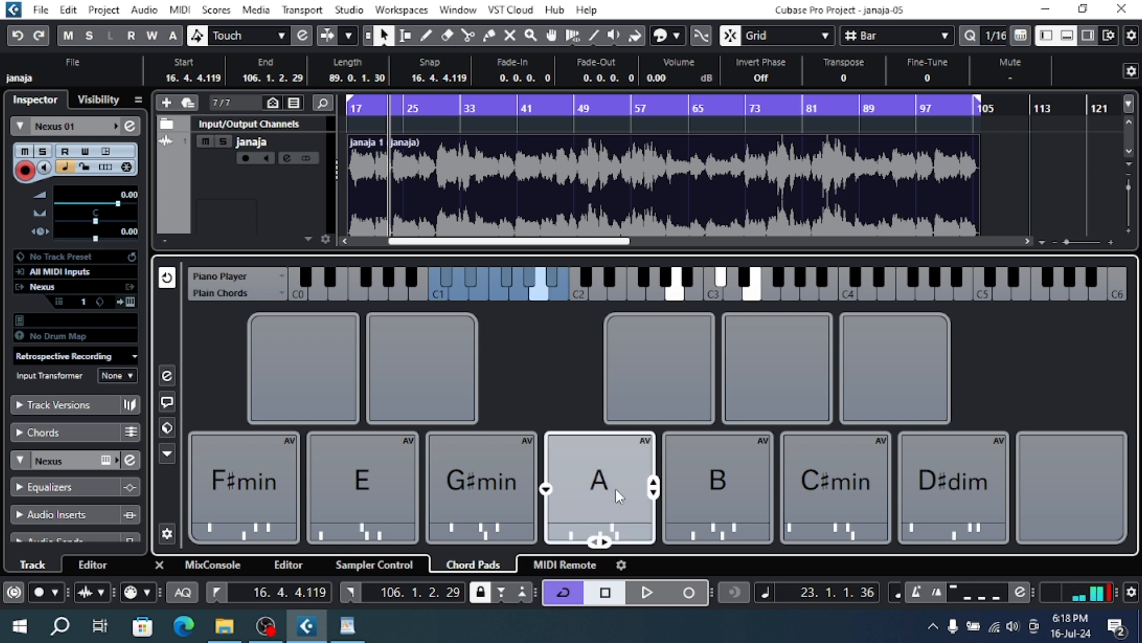
pyautogui.click(803, 486)
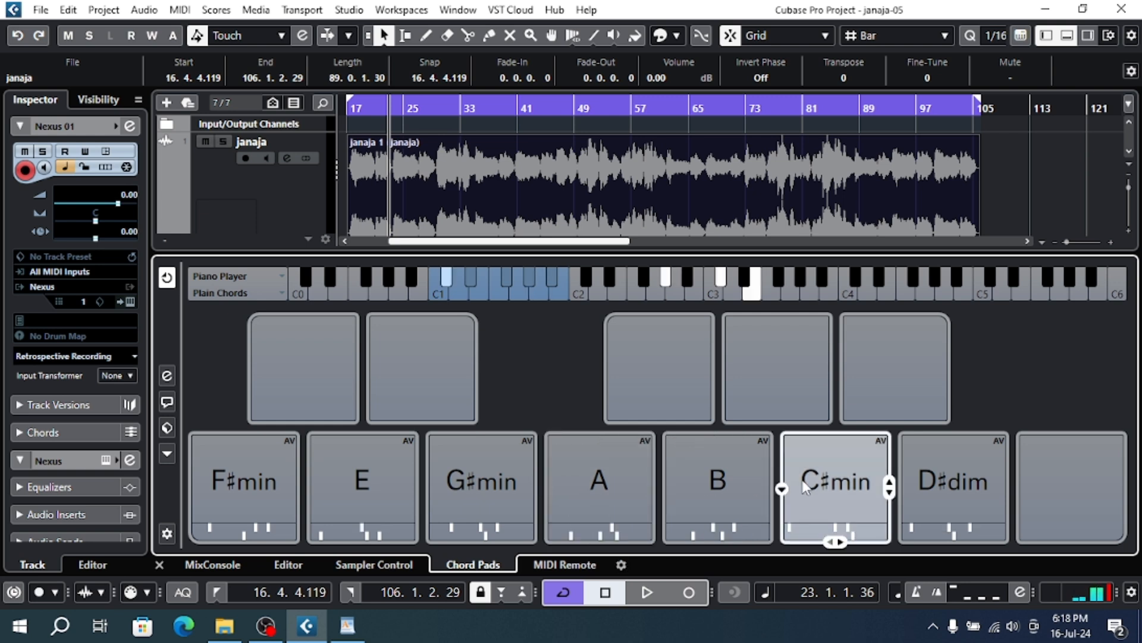
pyautogui.click(962, 474)
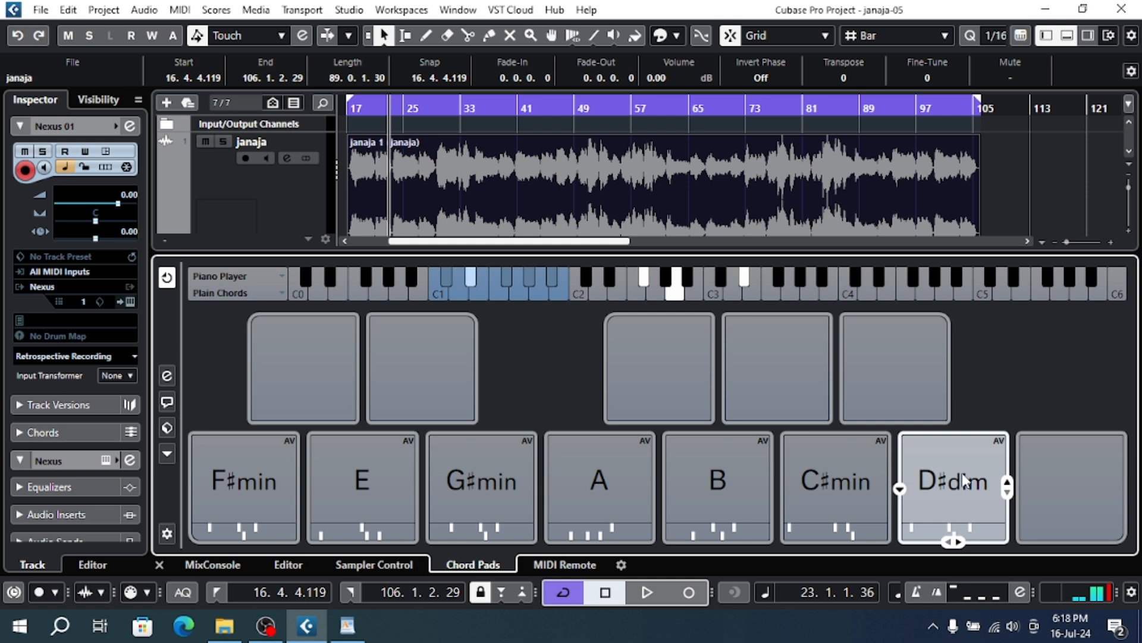
pyautogui.click(275, 484)
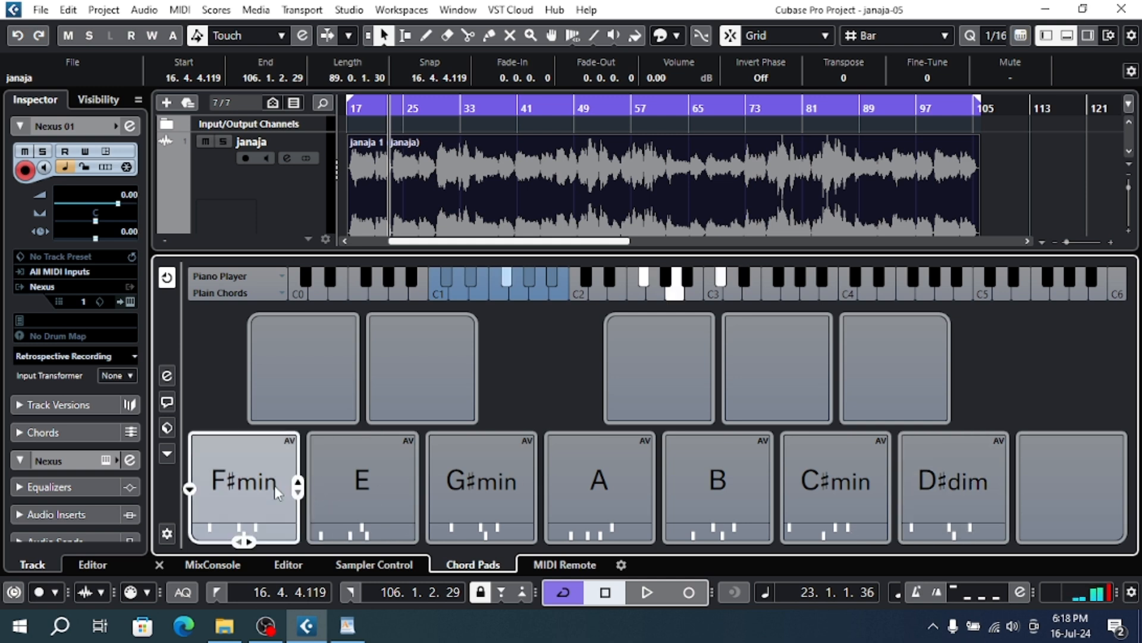
pyautogui.click(391, 496)
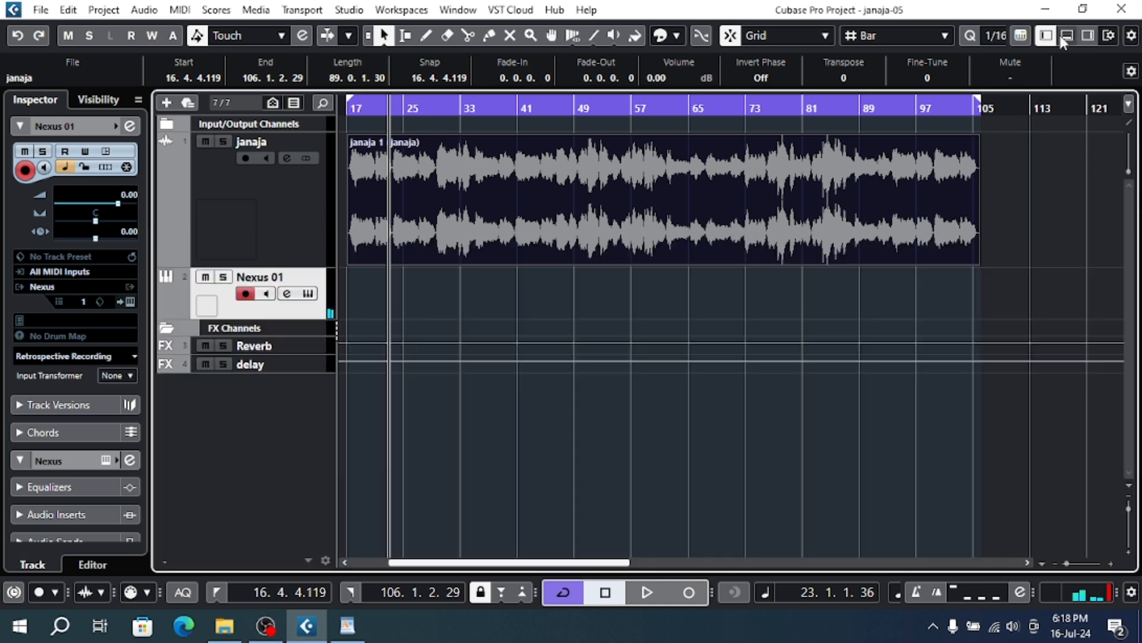
# Select the janaja vocal, and review the lesson list in the Cubase course.rtf document in WordPad.
pyautogui.click(513, 264)
pyautogui.click(453, 190)
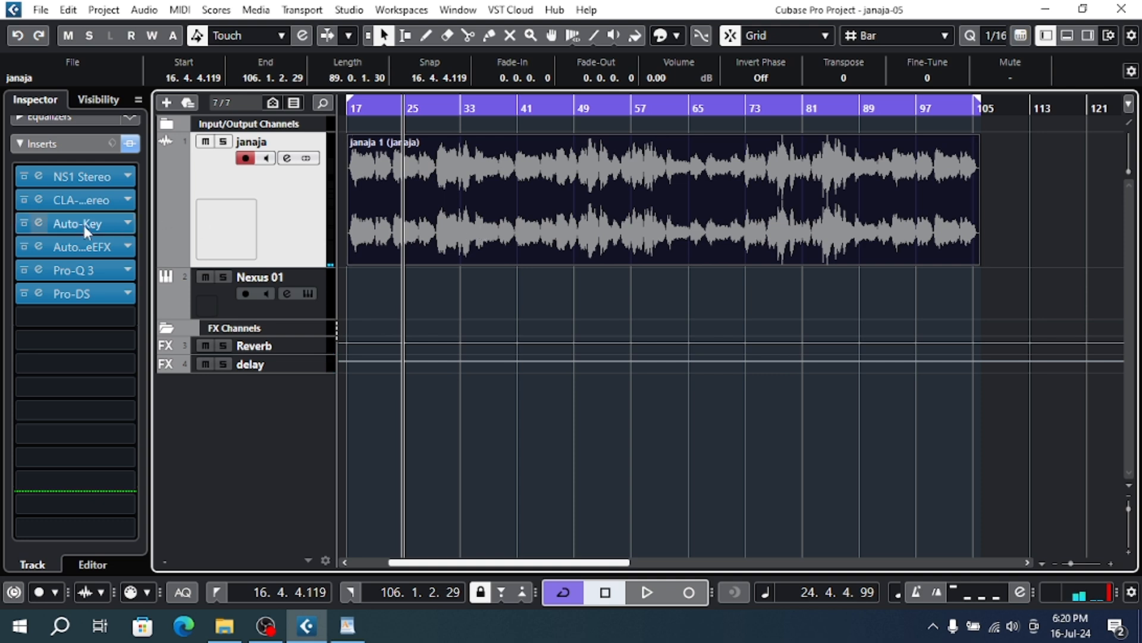
pyautogui.click(348, 624)
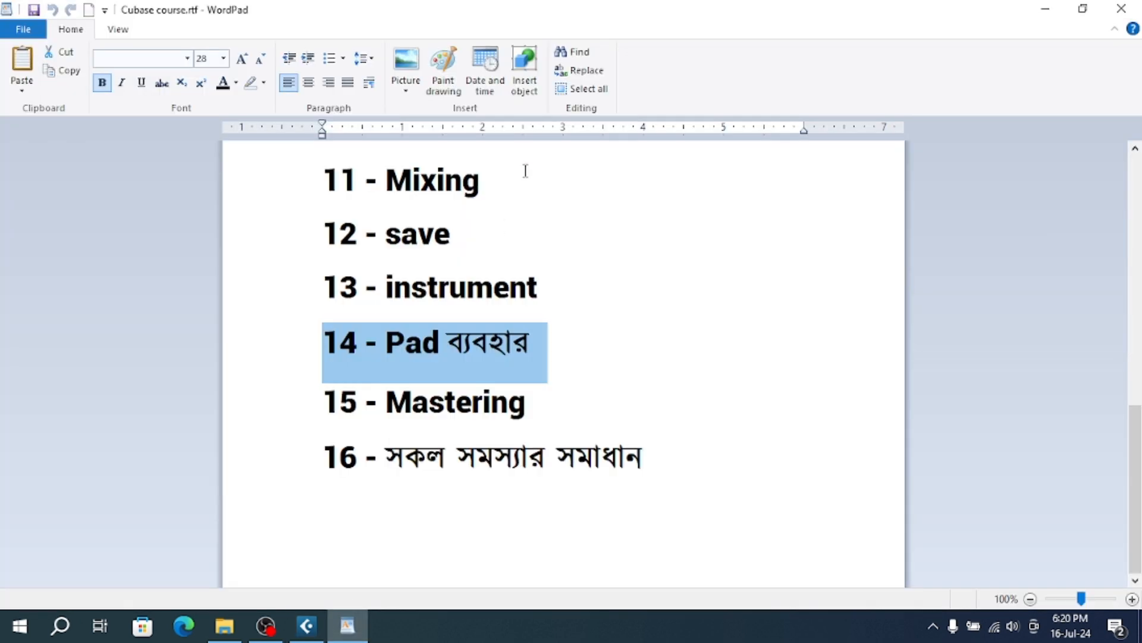
pyautogui.scroll(10, 525, 171)
pyautogui.scroll(-3, 444, 434)
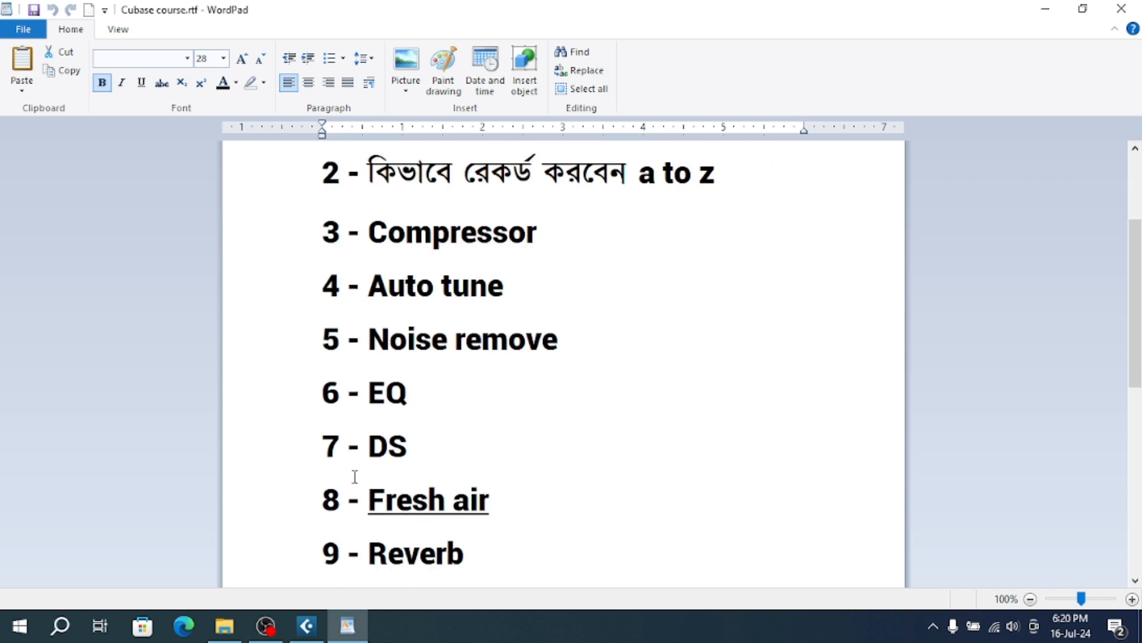
pyautogui.scroll(-3, 340, 510)
pyautogui.scroll(6, 345, 506)
pyautogui.click(323, 454)
pyautogui.click(301, 467)
# Switch back to Cubase, show the Chord Pads again, and open the list of chord pads presets for loading.
pyautogui.click(306, 626)
pyautogui.click(439, 242)
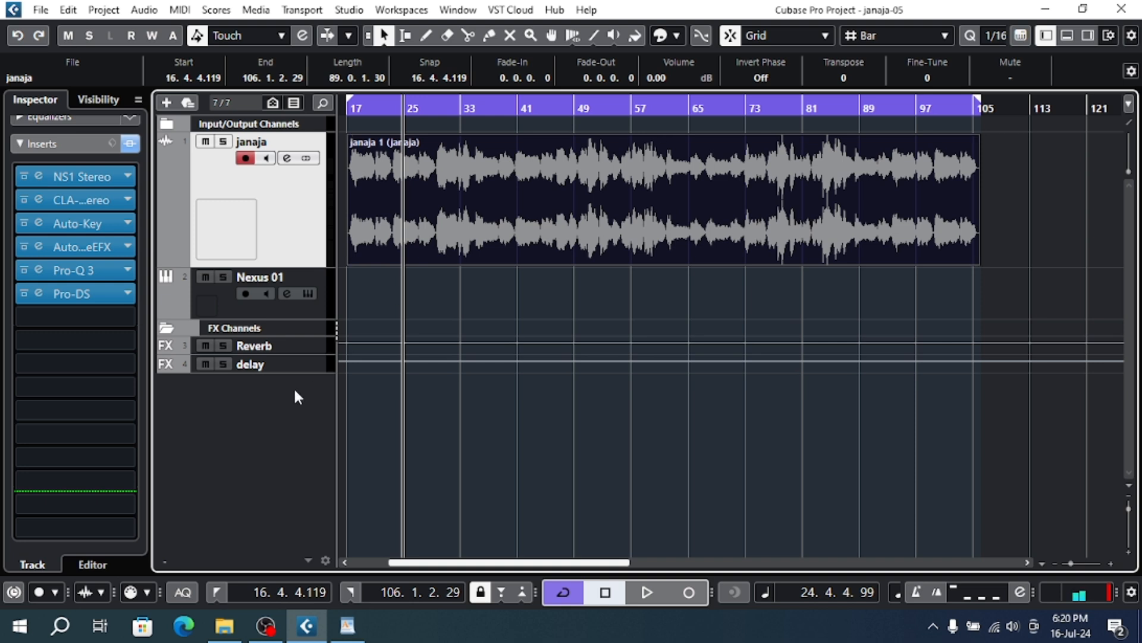
pyautogui.click(1068, 35)
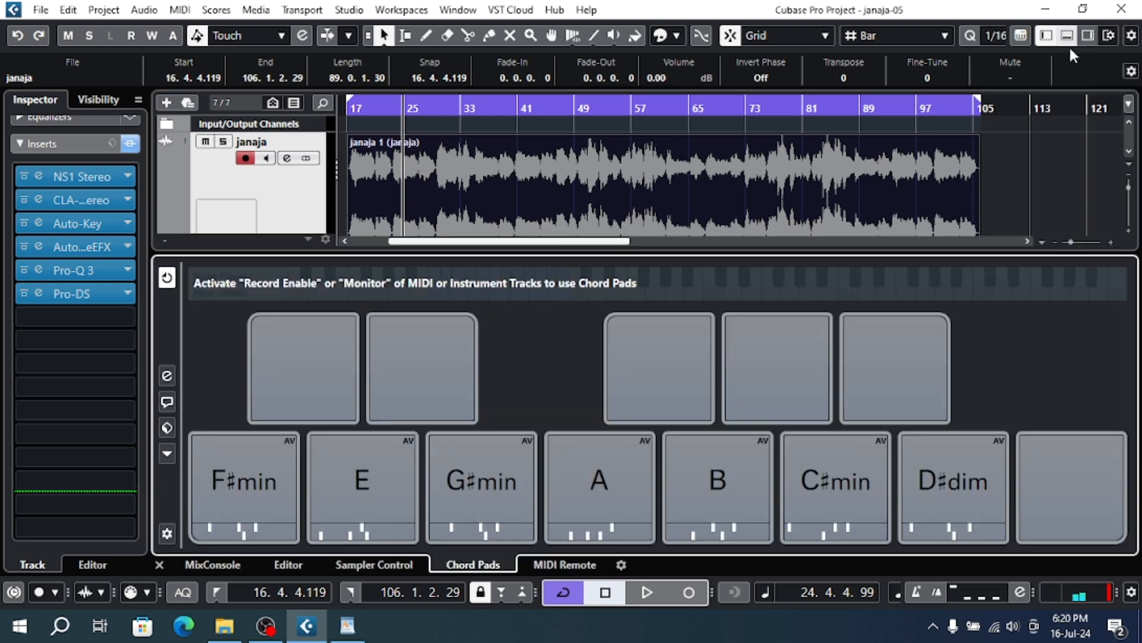
pyautogui.click(167, 427)
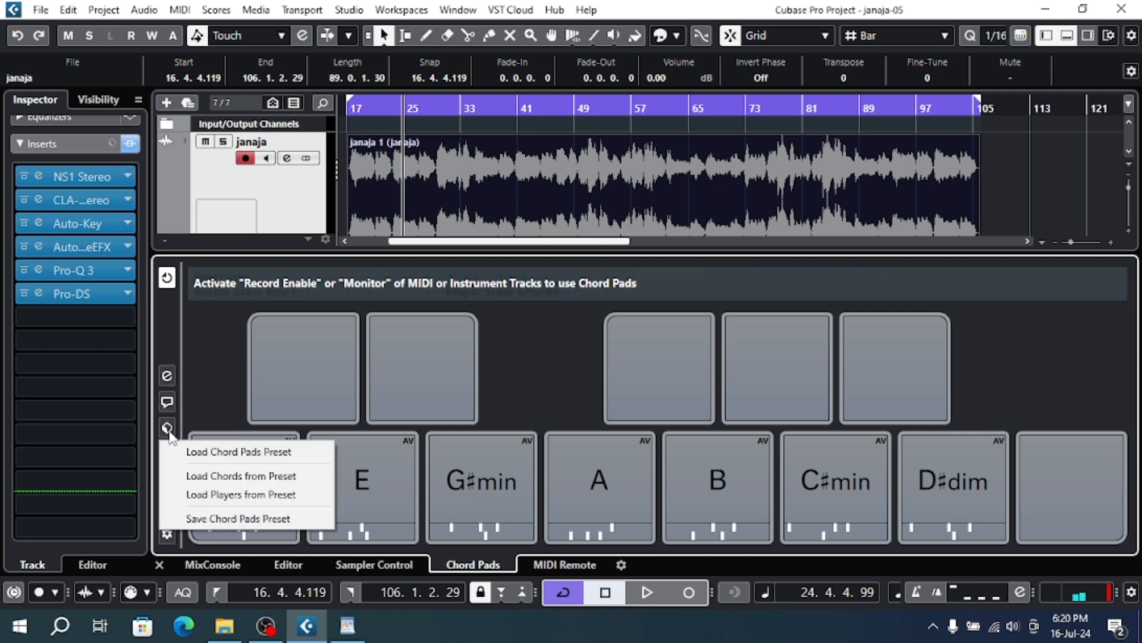
pyautogui.click(282, 454)
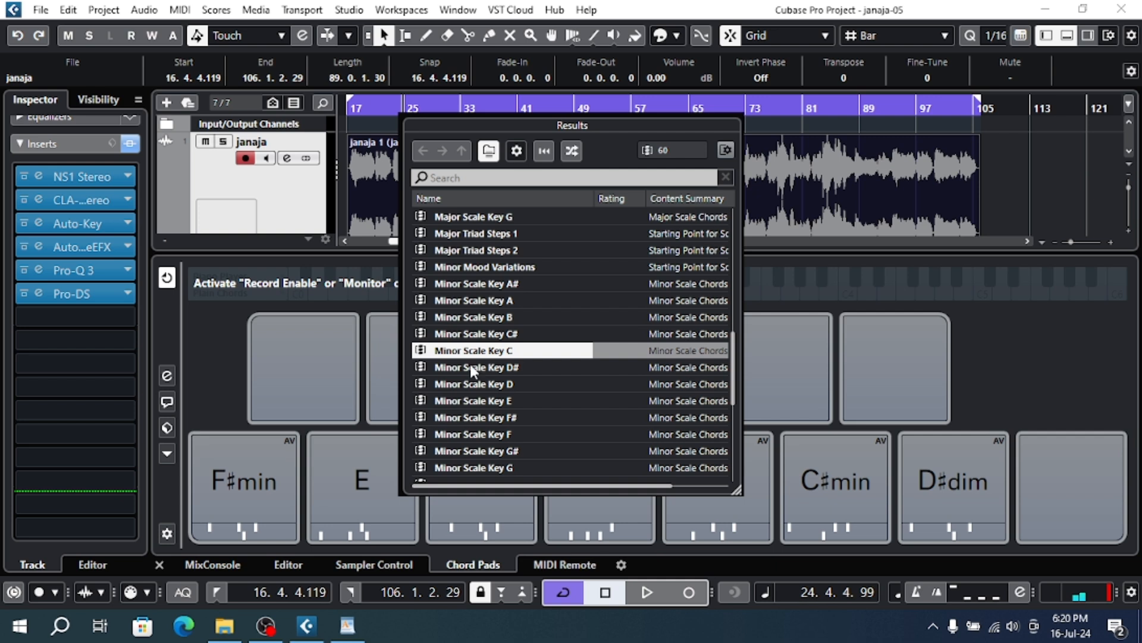
# Compare the Minor Scale Key A#, A and E chord pads presets, and load Minor Scale Key C.
pyautogui.click(537, 353)
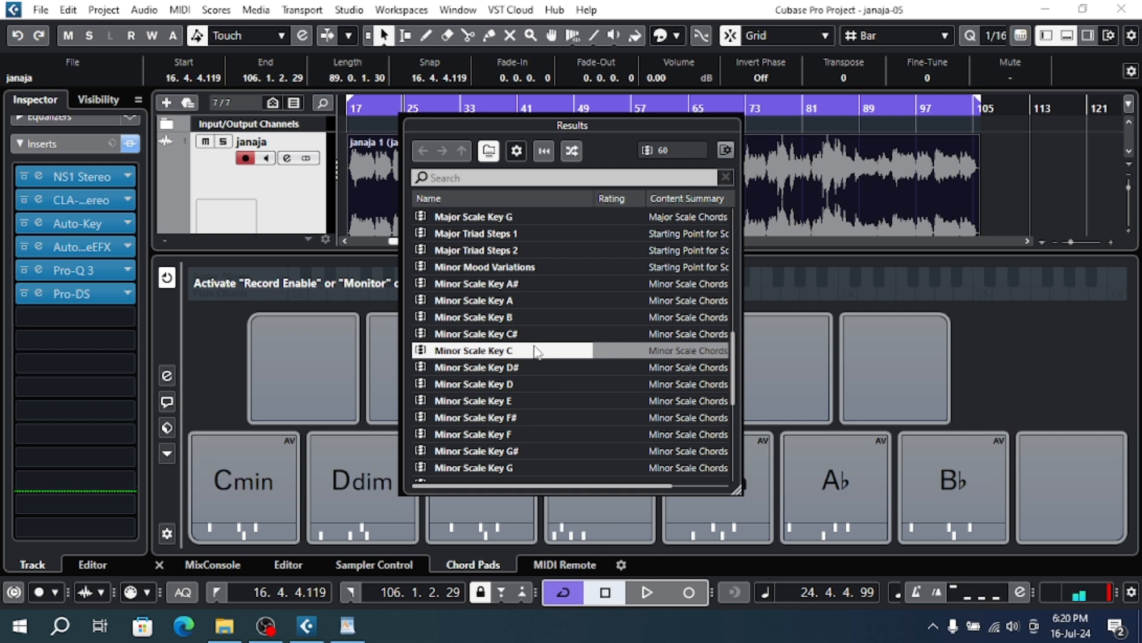
pyautogui.click(489, 291)
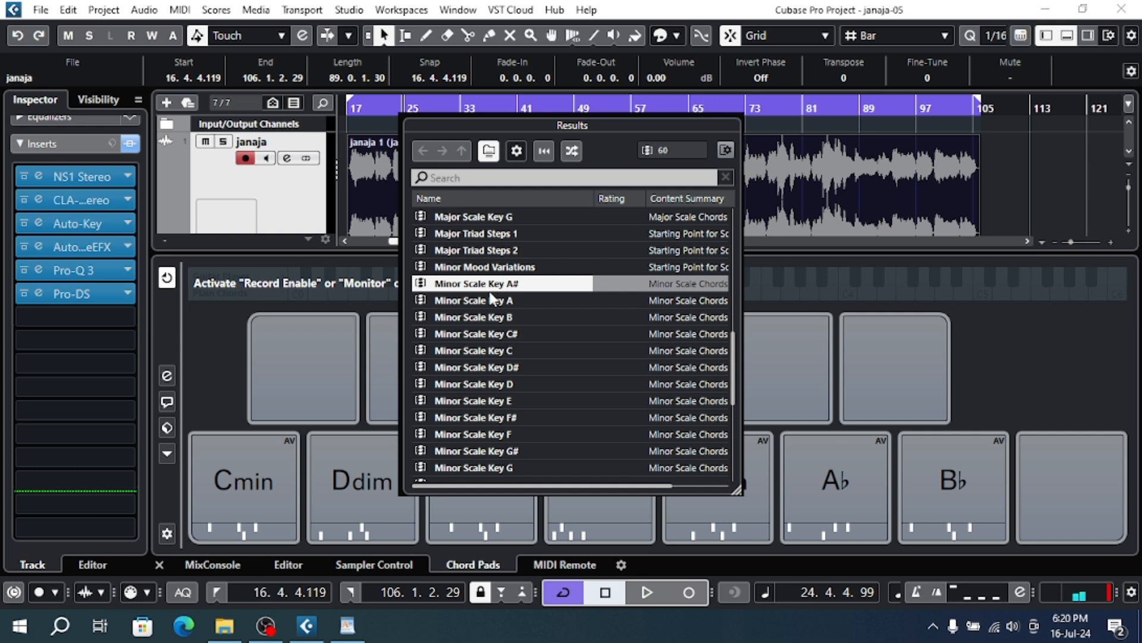
pyautogui.click(519, 303)
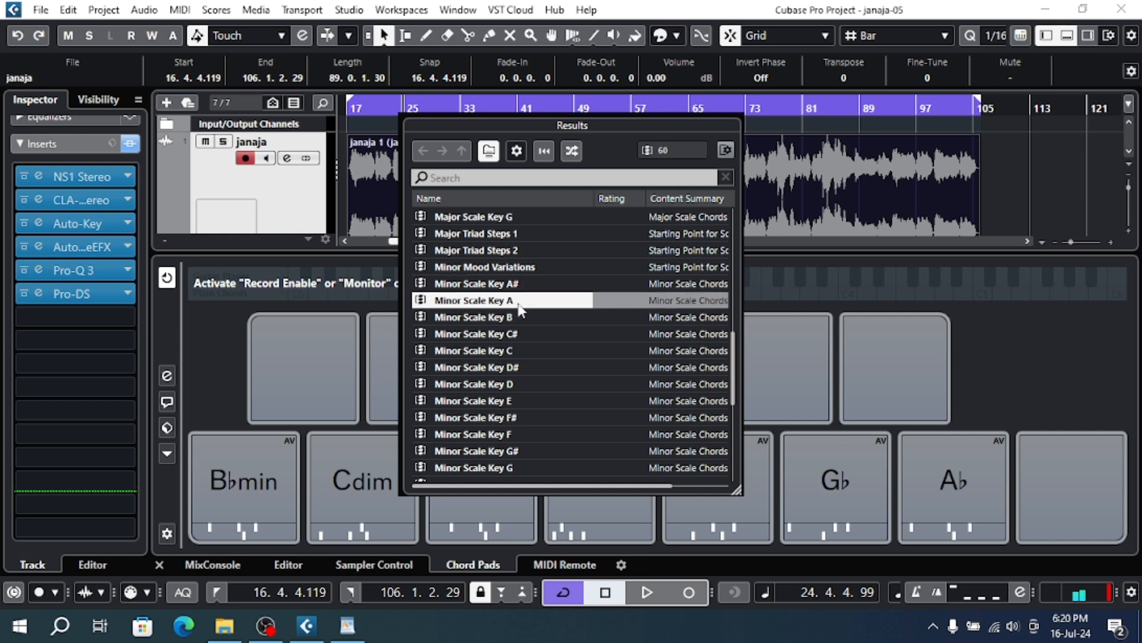
pyautogui.click(508, 402)
pyautogui.scroll(-6, 490, 411)
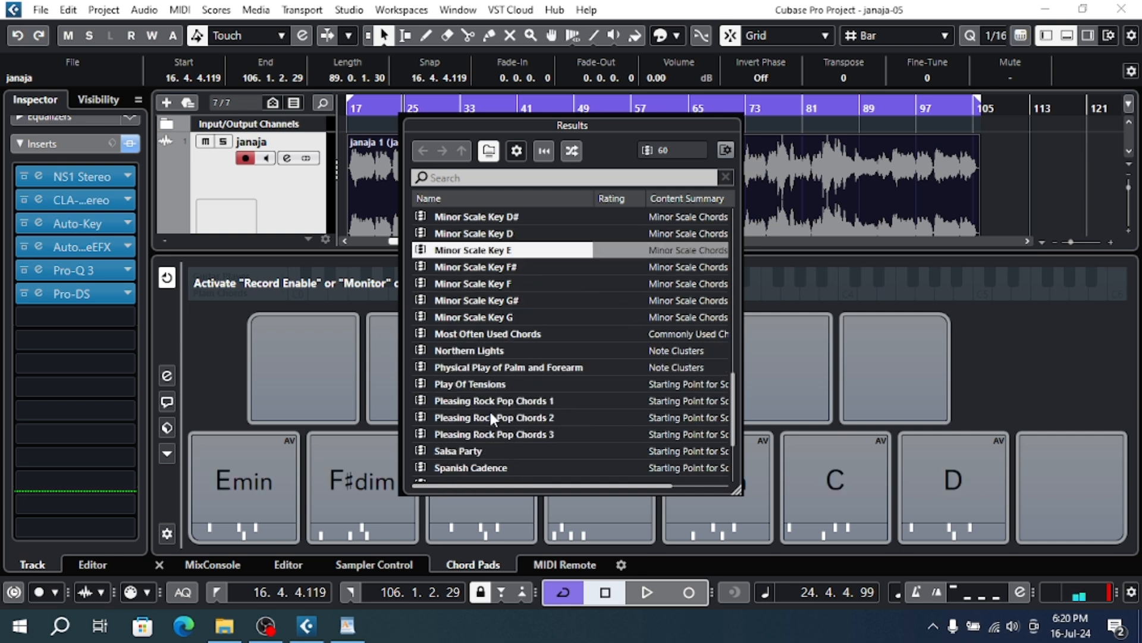
pyautogui.scroll(12, 490, 413)
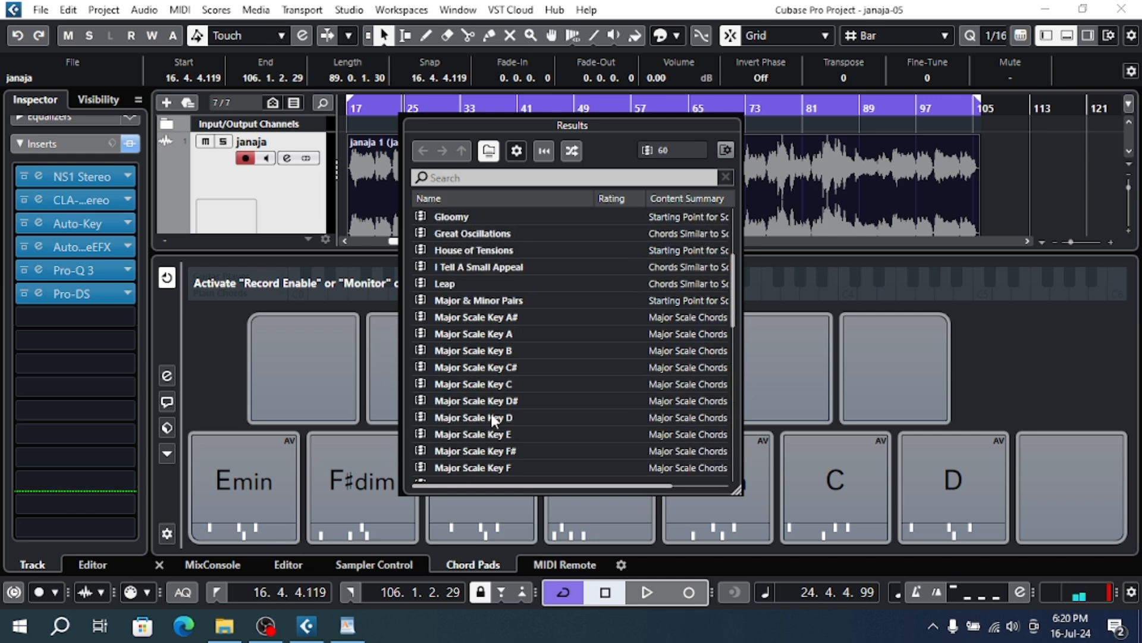
pyautogui.scroll(-8, 490, 413)
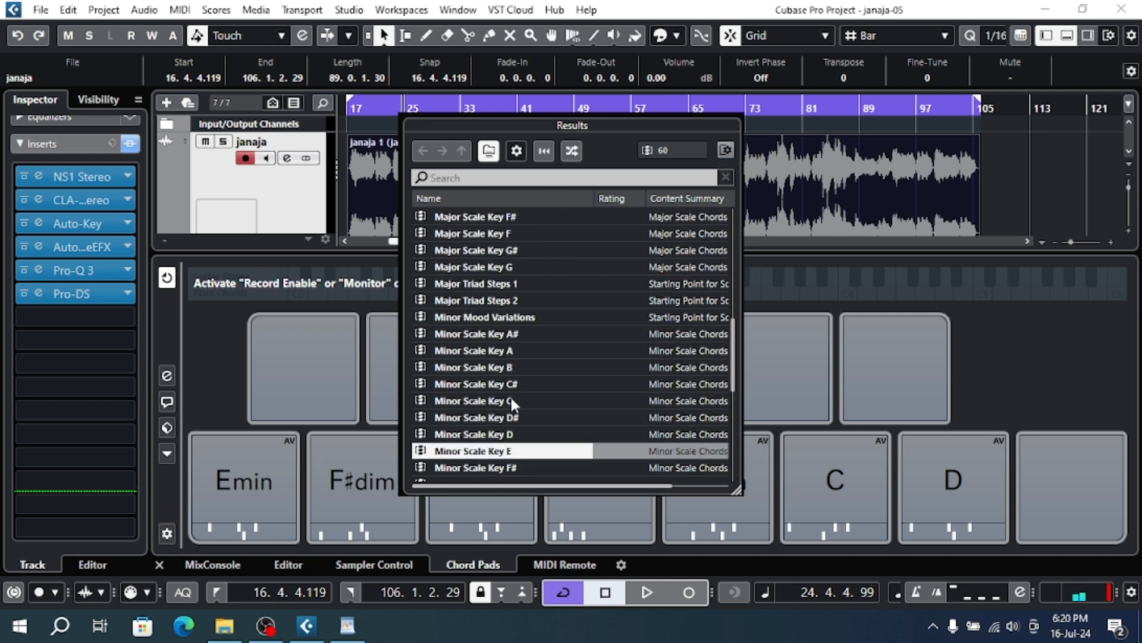
pyautogui.click(508, 402)
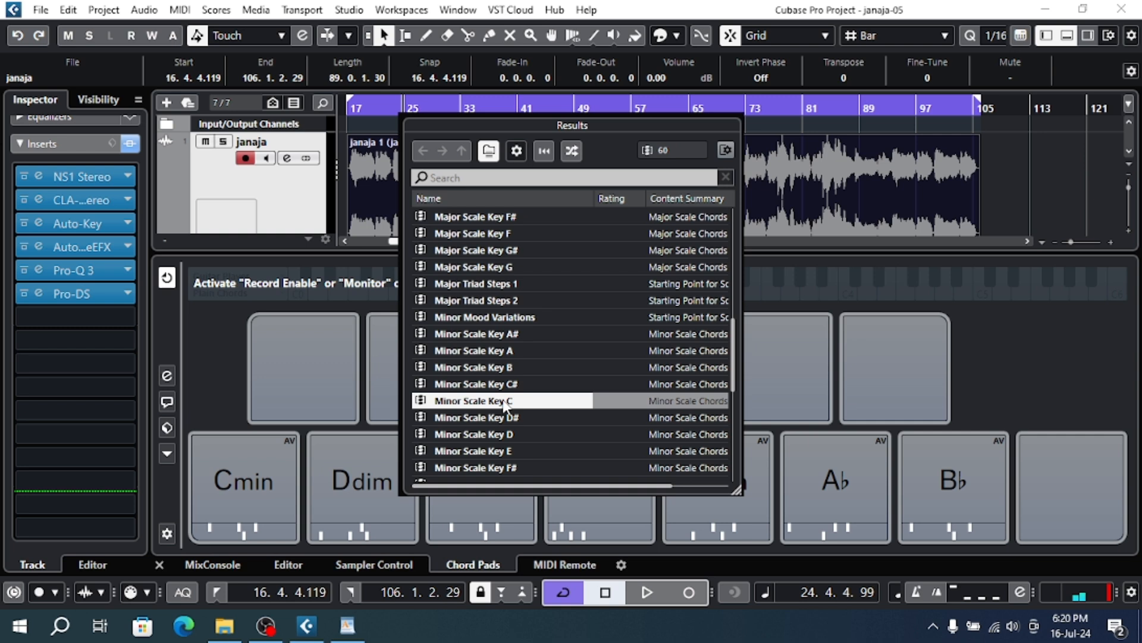
pyautogui.doubleClick(502, 401)
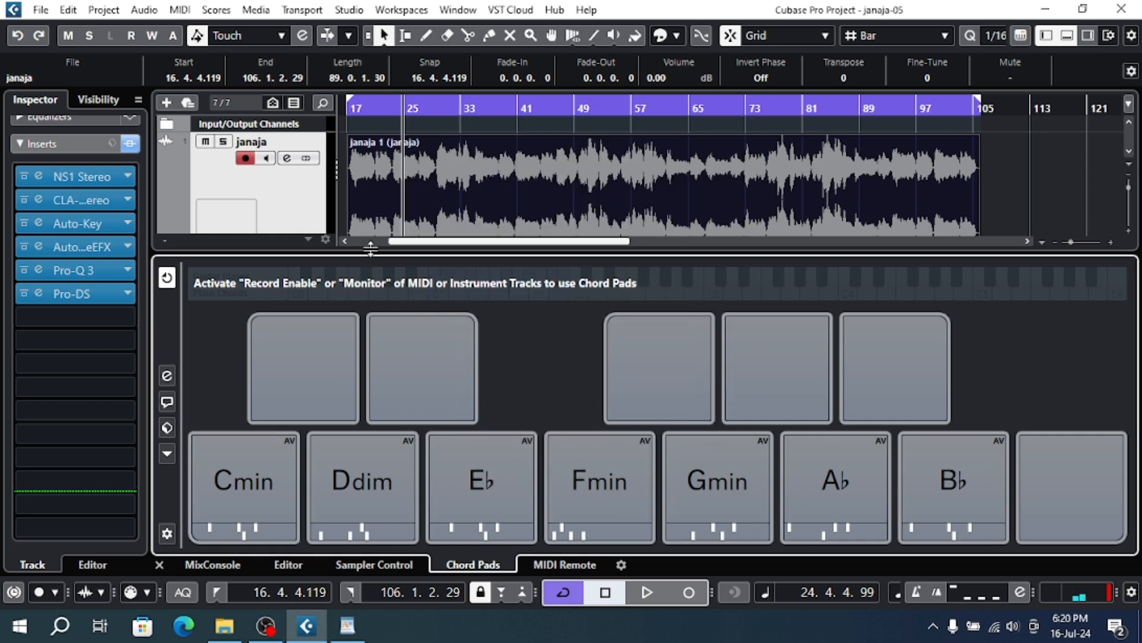
# Place the Ddim chord from its pad as a one-bar event at bar 17 on the Nexus 01 track.
pyautogui.scroll(-5, 408, 209)
pyautogui.scroll(1, 394, 205)
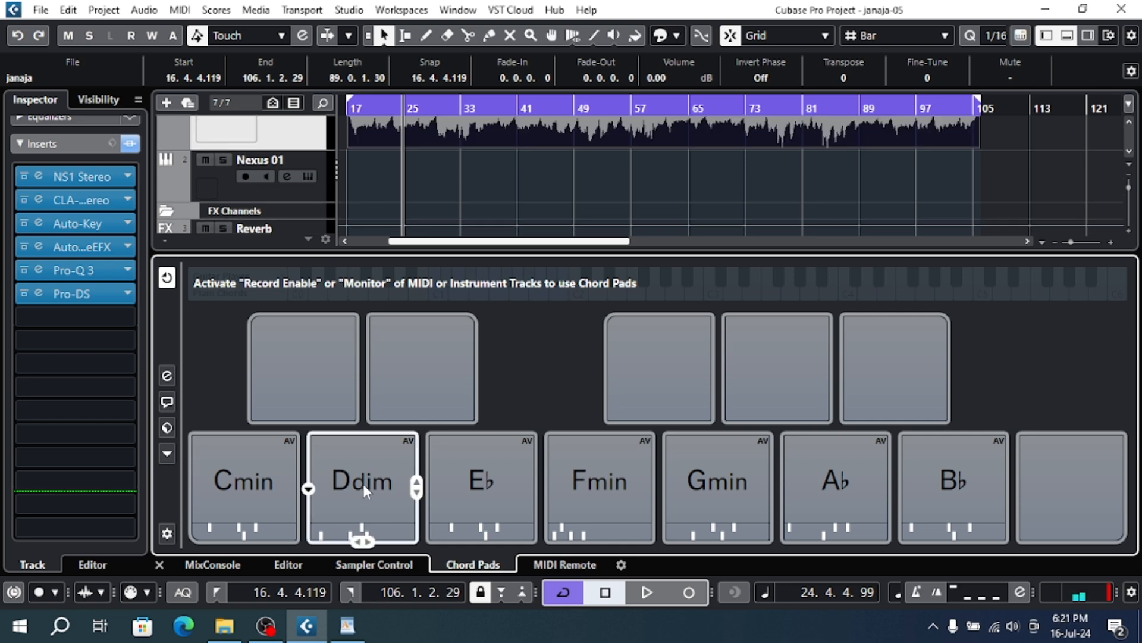
pyautogui.moveTo(360, 484); pyautogui.dragTo(727, 160)
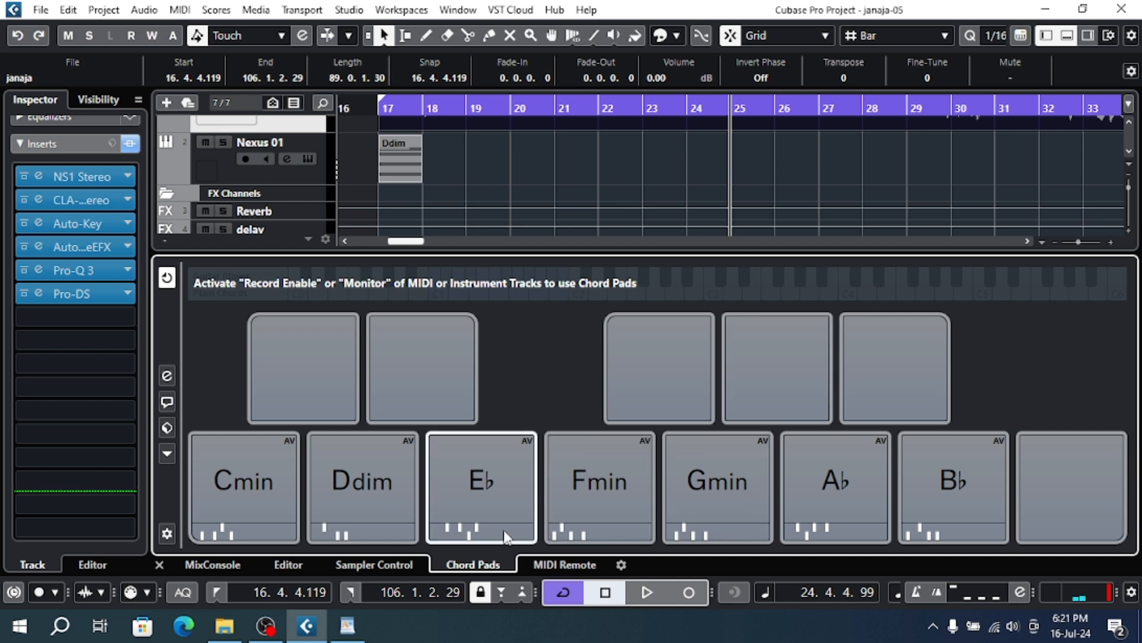
# Place one-bar chord events after Ddim on the Nexus 01 track: Fmin at bars 18 and 19, X at bar 20 and Gmin at bar 21.
pyautogui.moveTo(597, 504); pyautogui.dragTo(431, 154)
pyautogui.moveTo(647, 473); pyautogui.dragTo(477, 153)
pyautogui.moveTo(241, 500); pyautogui.dragTo(516, 154)
pyautogui.moveTo(749, 515); pyautogui.dragTo(559, 156)
pyautogui.moveTo(829, 474); pyautogui.dragTo(611, 139)
# Repeat the five-bar chord sequence on Nexus 01 up to the end of the janaja vocal, and hide the Chord Pads.
pyautogui.moveTo(752, 498); pyautogui.dragTo(355, 173)
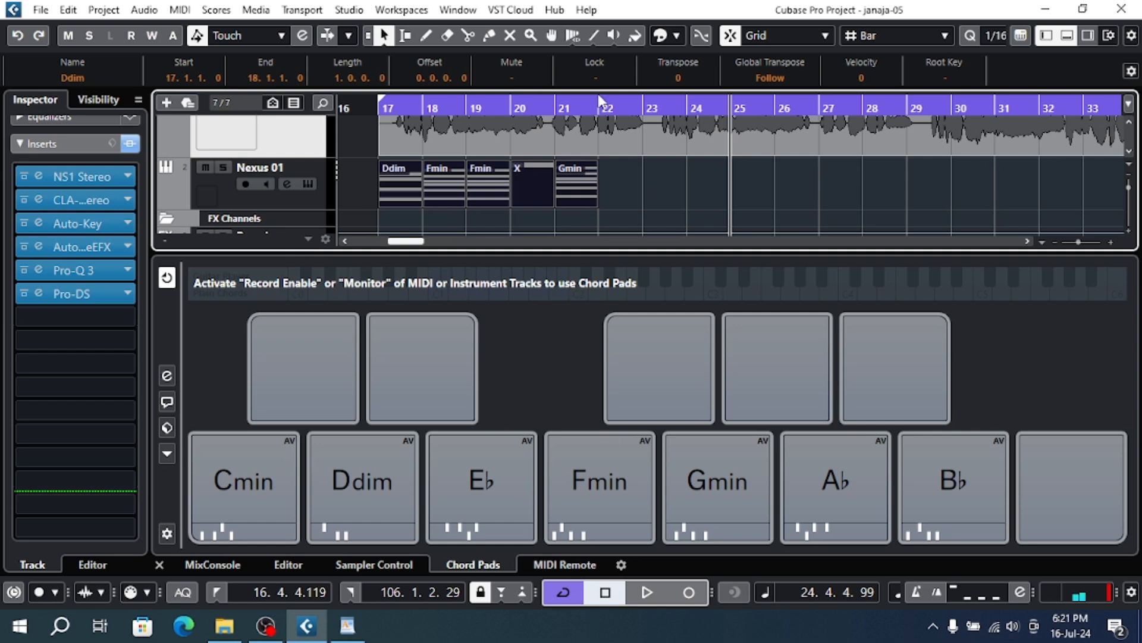
pyautogui.moveTo(867, 184); pyautogui.dragTo(398, 194)
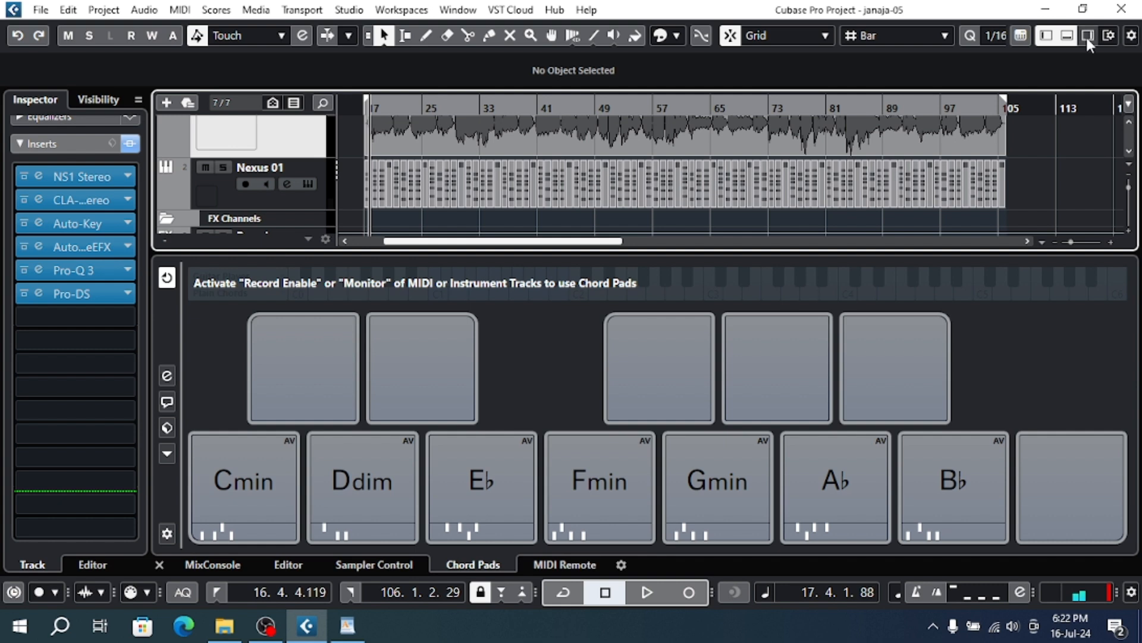
pyautogui.click(1067, 35)
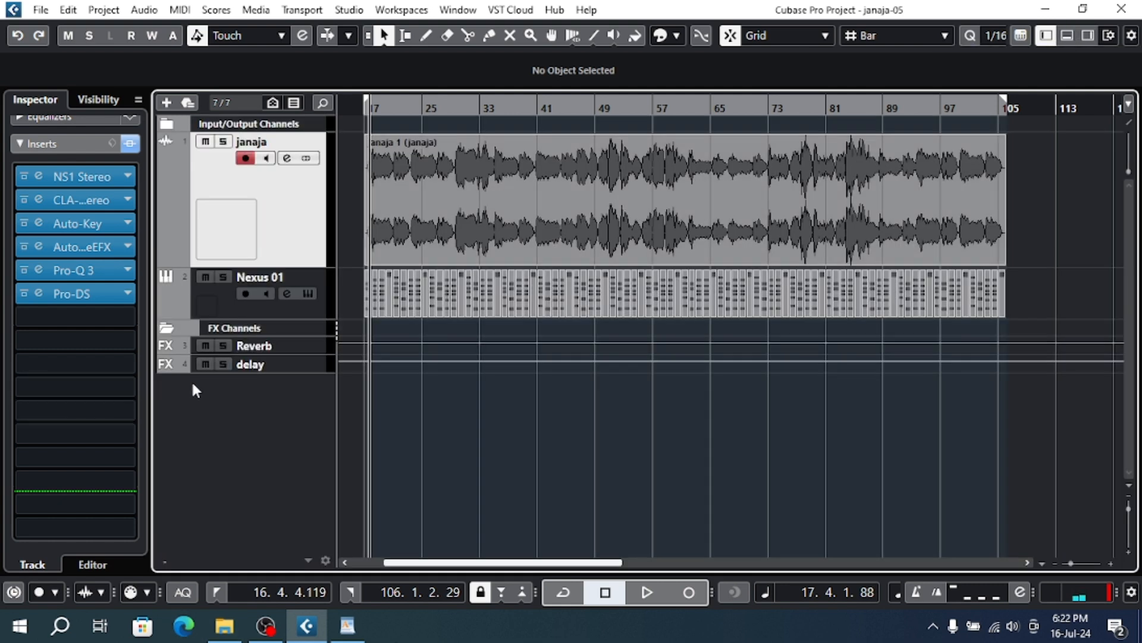
# Add a second instrument track using DUNE 3 as the instrument, with Stereo Out as its audio output.
pyautogui.rightClick(275, 421)
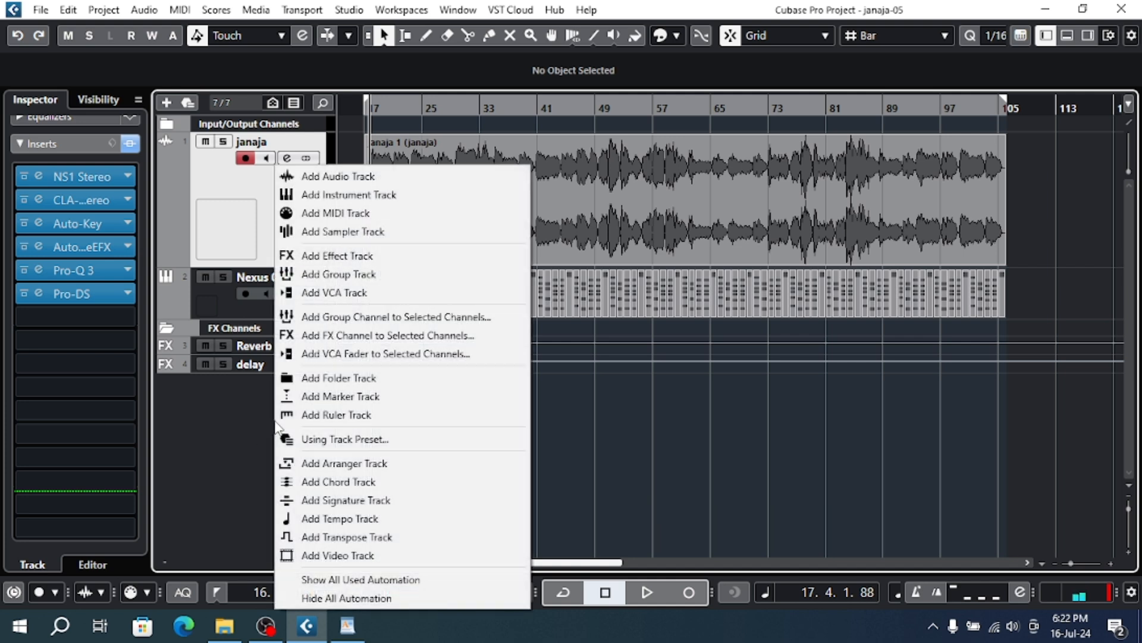
pyautogui.click(380, 199)
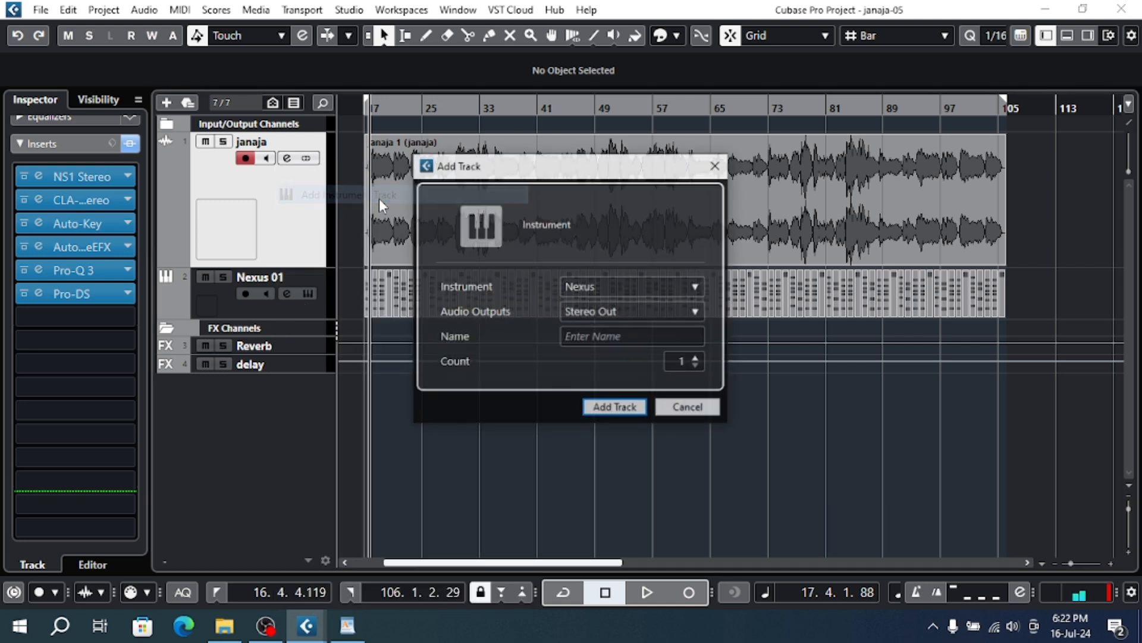
pyautogui.click(600, 287)
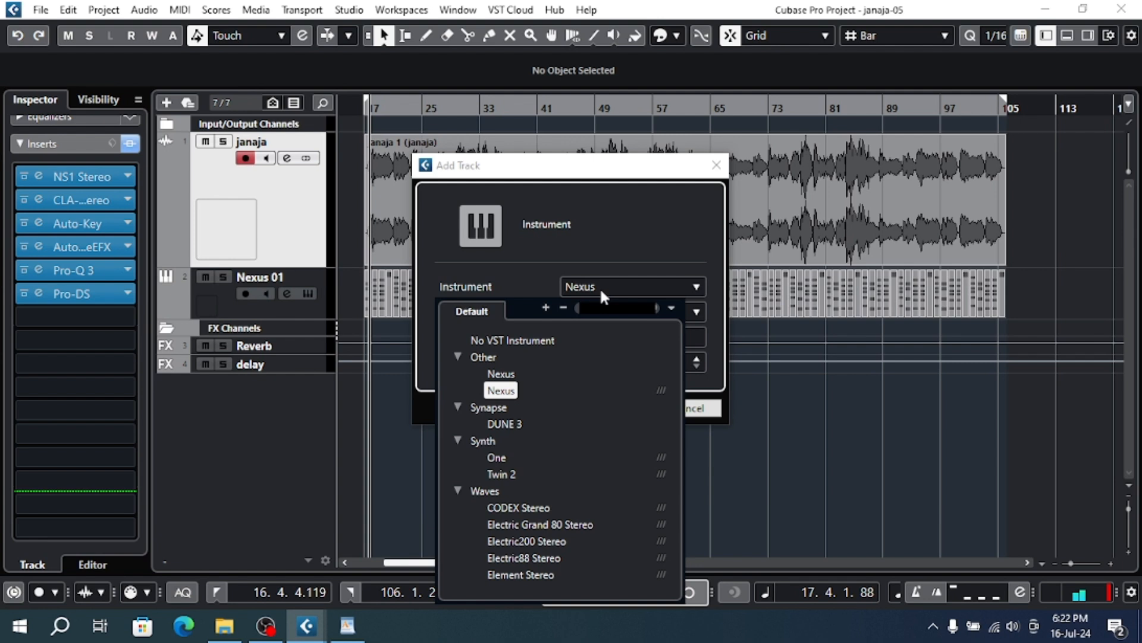
pyautogui.click(523, 423)
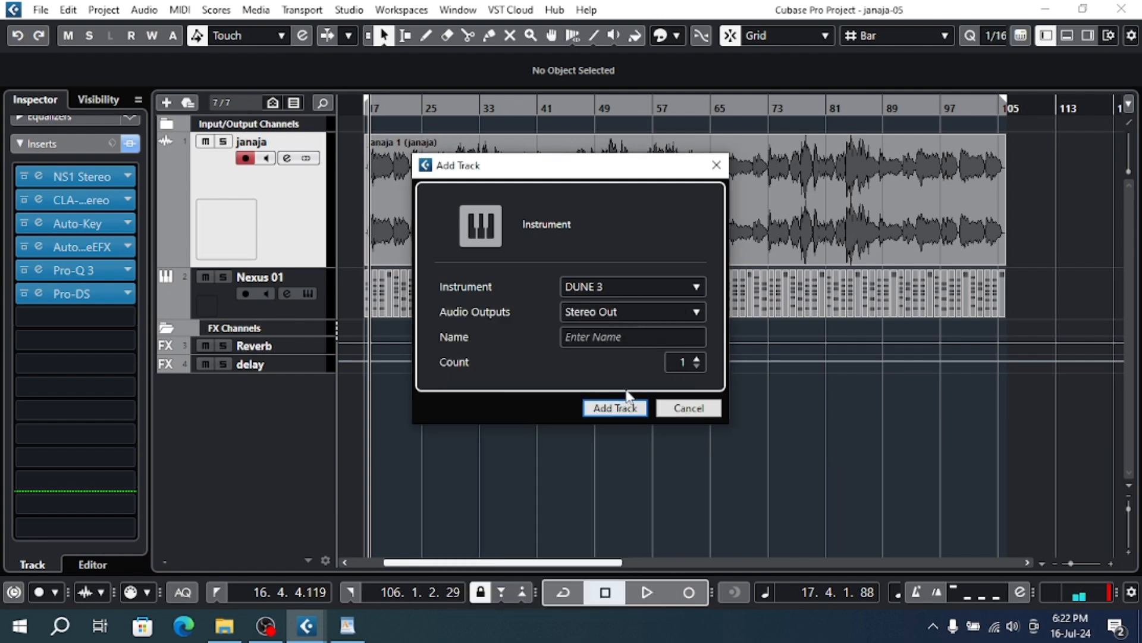
pyautogui.click(623, 412)
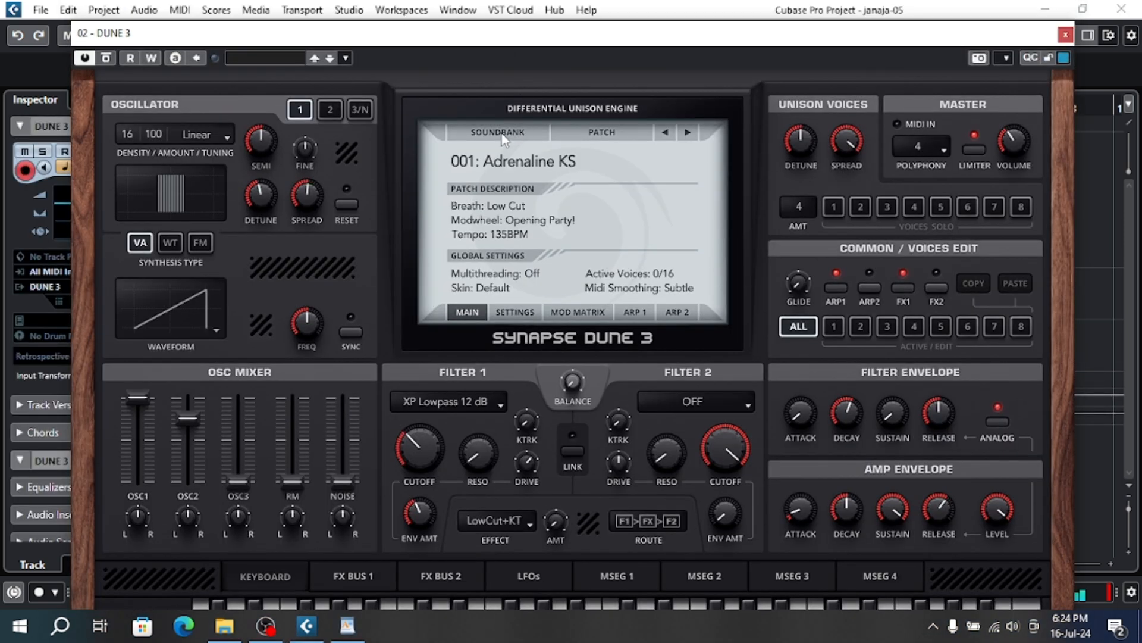
# Load the Pads soundbank from Freshly Squeezed Samples - Essential Collection Vol. 1 in DUNE 3.
pyautogui.click(502, 138)
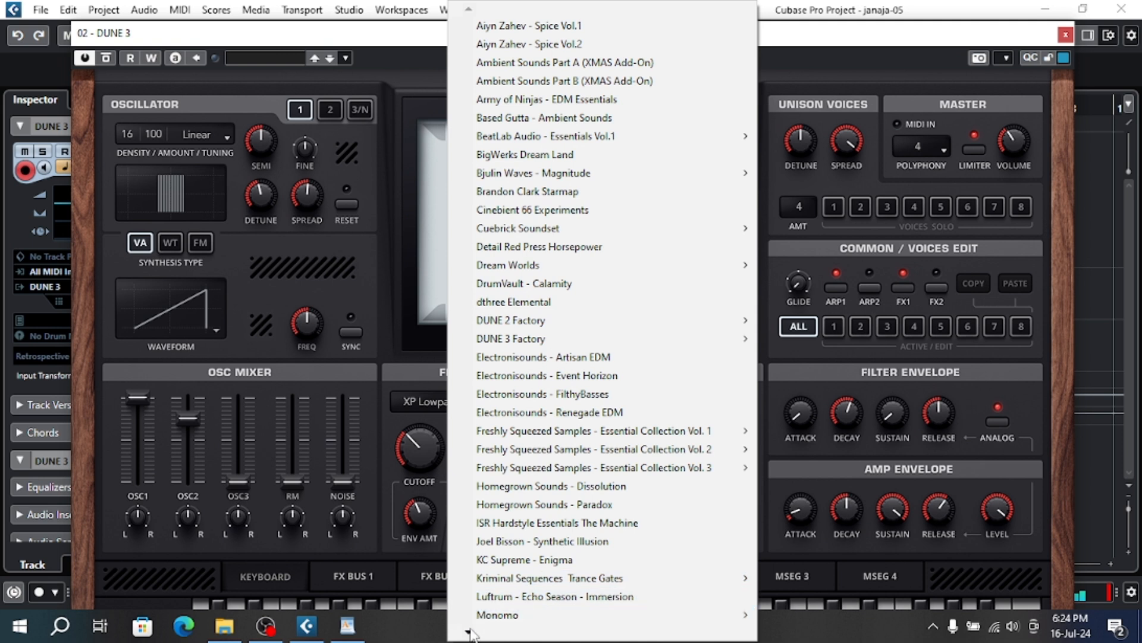
pyautogui.moveTo(726, 434)
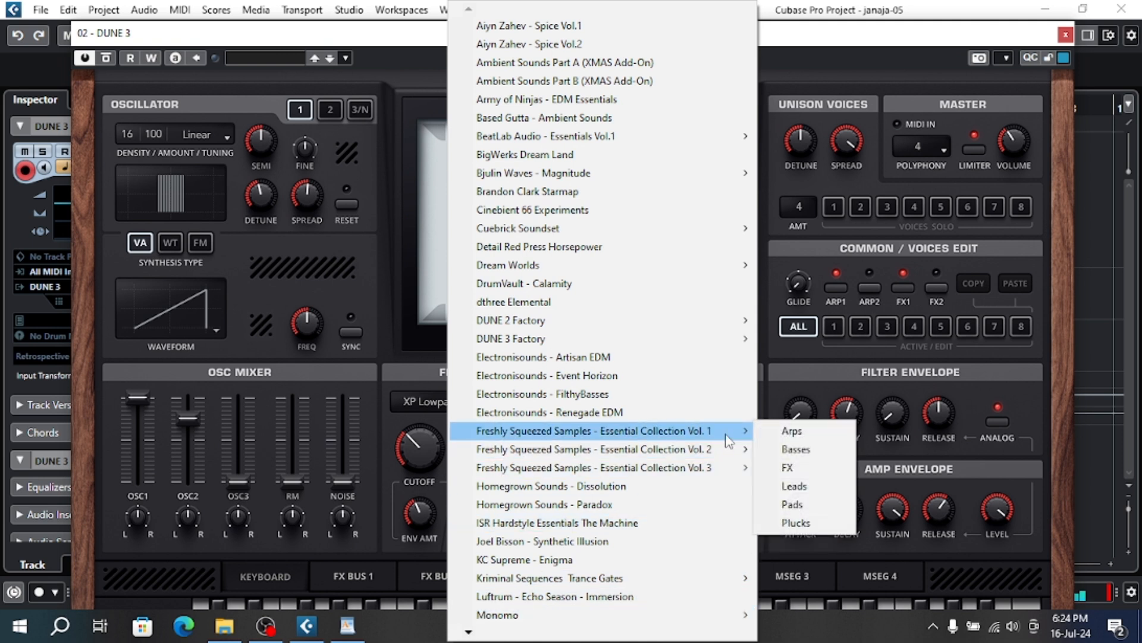
pyautogui.click(808, 505)
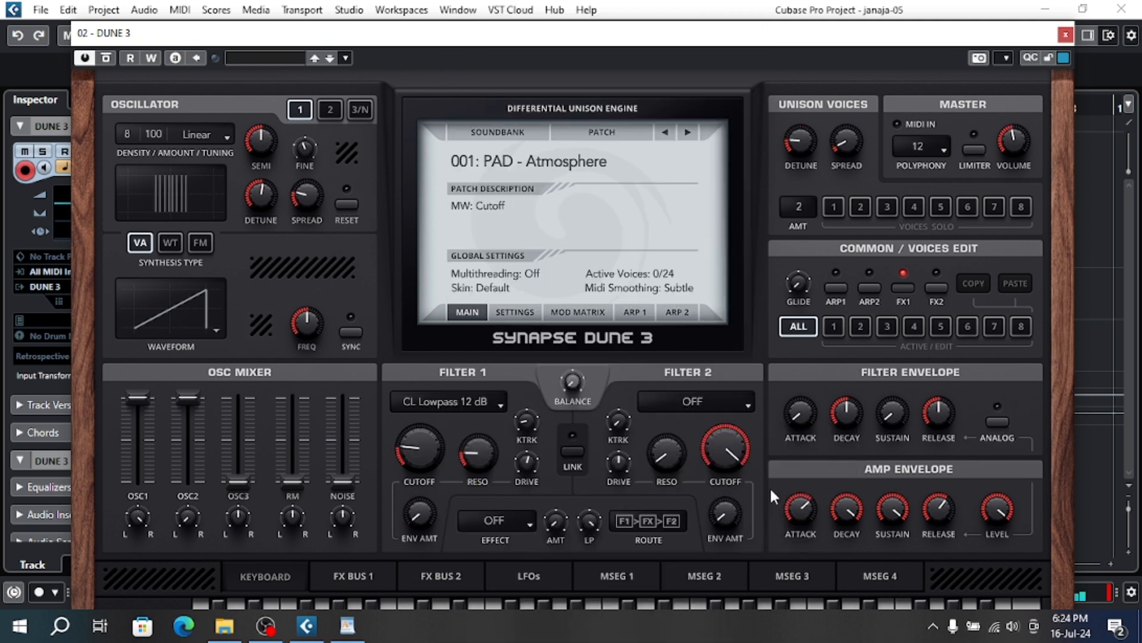
pyautogui.click(482, 169)
pyautogui.click(445, 208)
# Load a different pad soundbank in DUNE 3 and choose patch 010: Deep FM Pad.
pyautogui.click(498, 134)
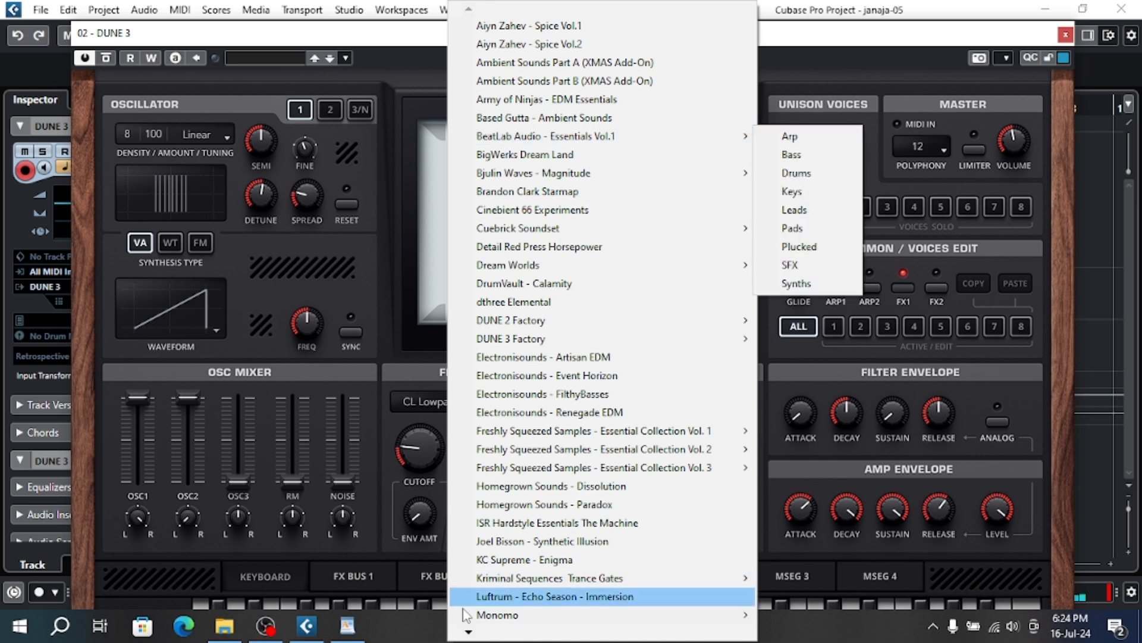
pyautogui.moveTo(471, 639)
pyautogui.scroll(-1, 470, 635)
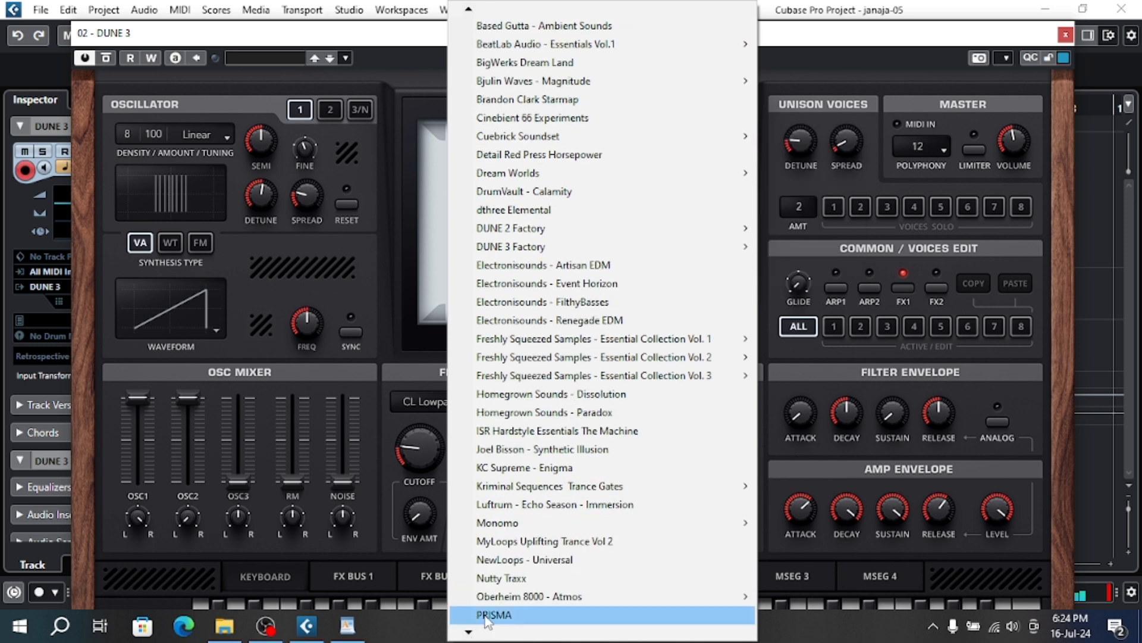
pyautogui.moveTo(545, 597)
pyautogui.click(792, 578)
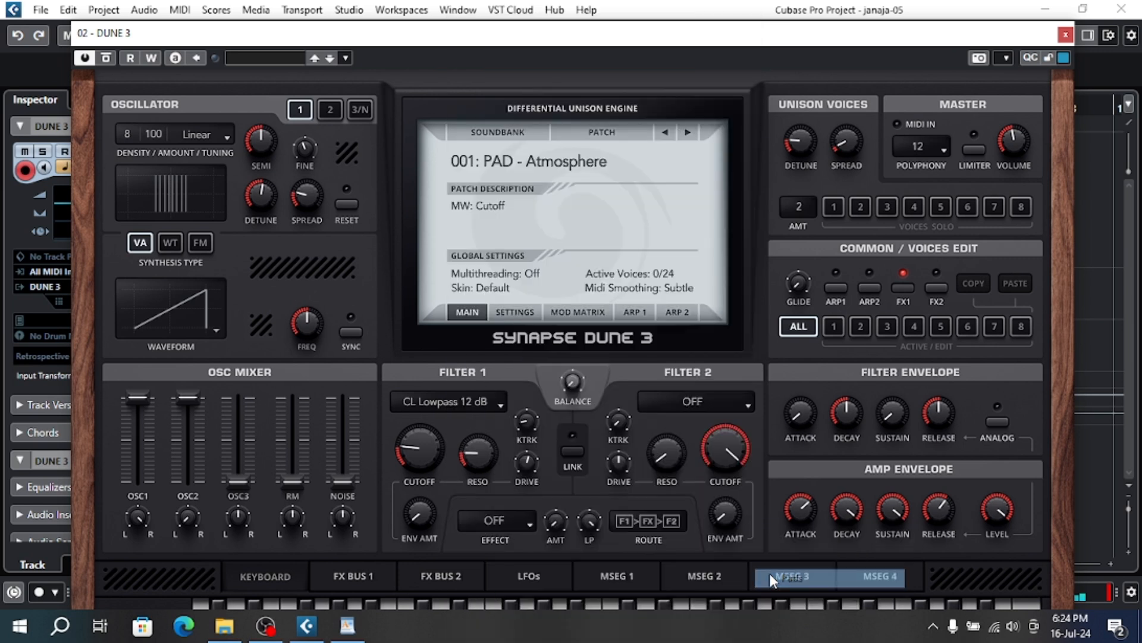
pyautogui.click(487, 169)
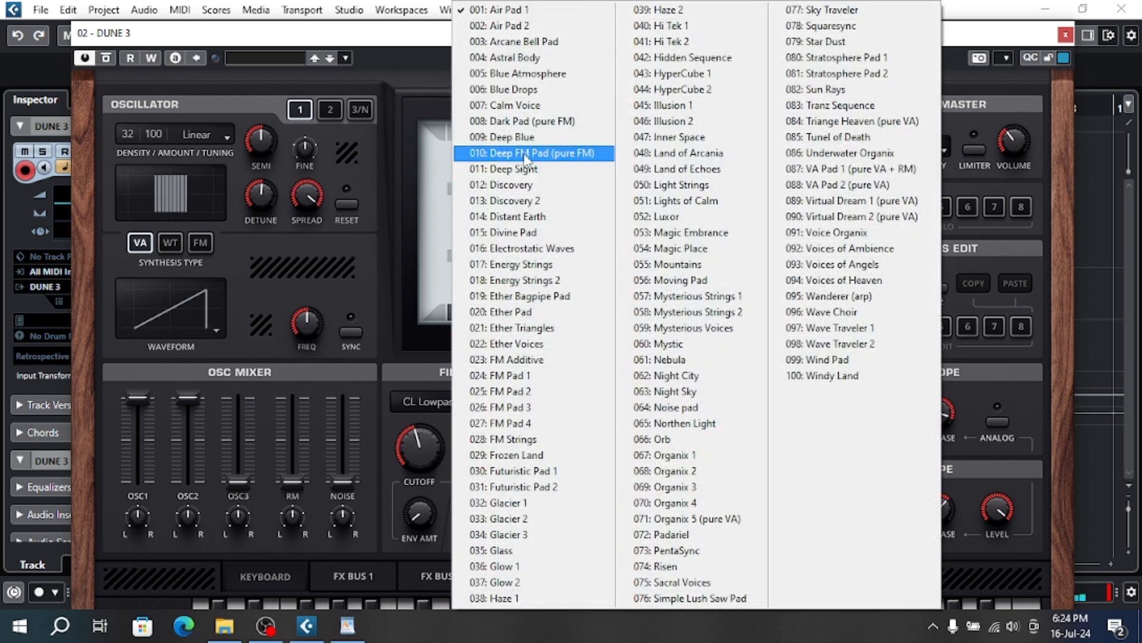
pyautogui.click(584, 156)
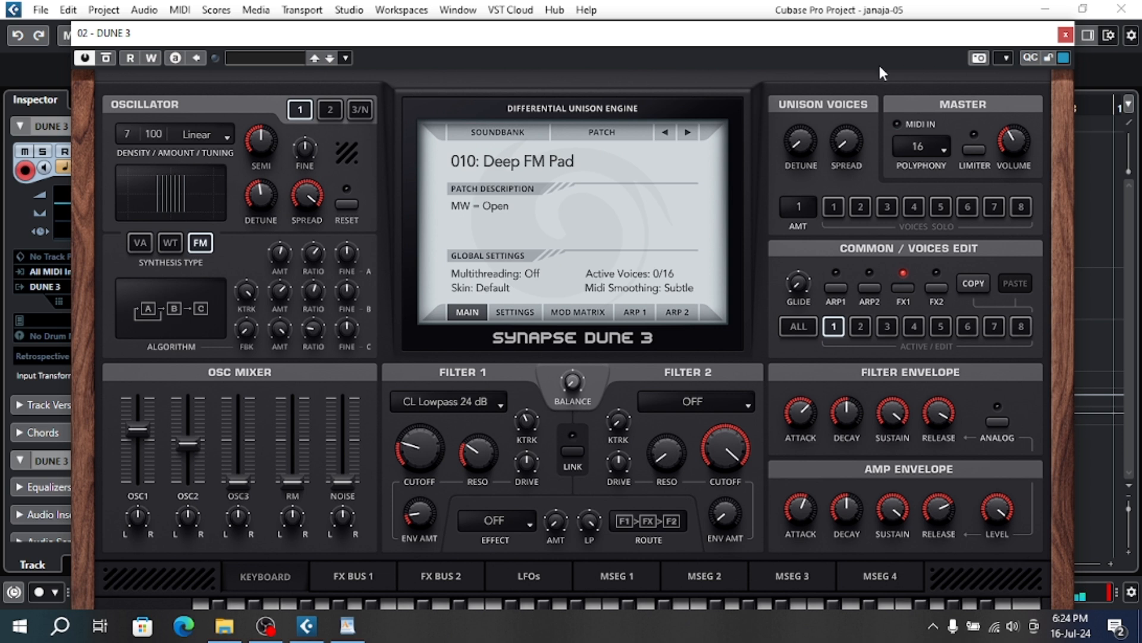
# Audition the Deep FM Pad patch on the DUNE 3 keyboard, and close the instrument window.
pyautogui.moveTo(838, 44)
pyautogui.mouseDown()
pyautogui.moveTo(830, 1)
pyautogui.moveTo(830, 23)
pyautogui.mouseUp()
pyautogui.click(736, 594)
pyautogui.click(627, 595)
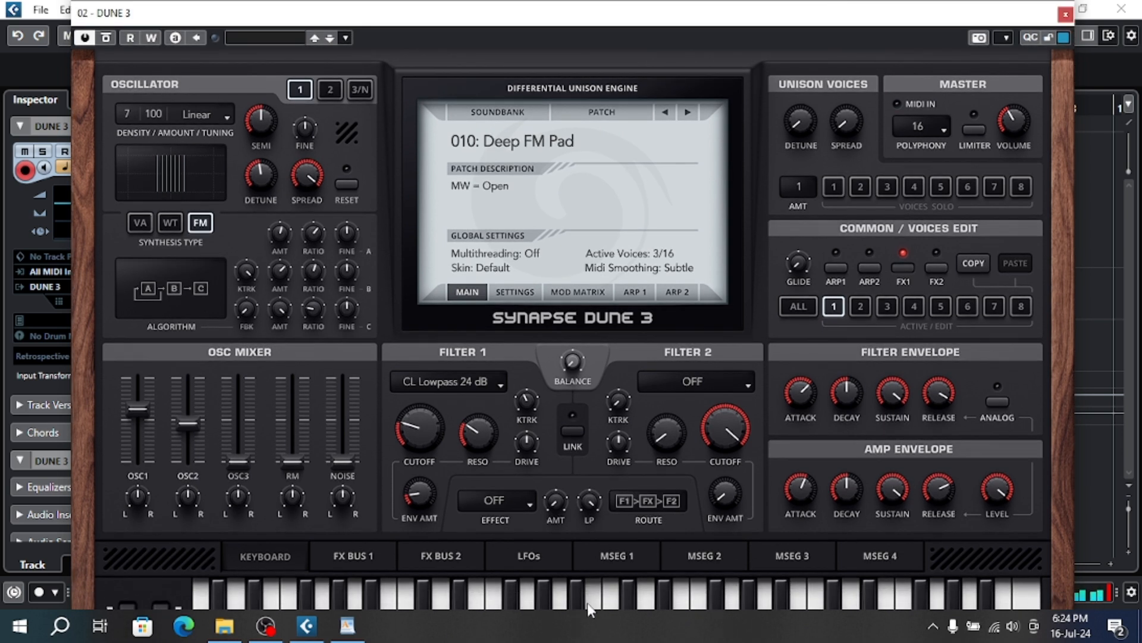
pyautogui.click(1065, 14)
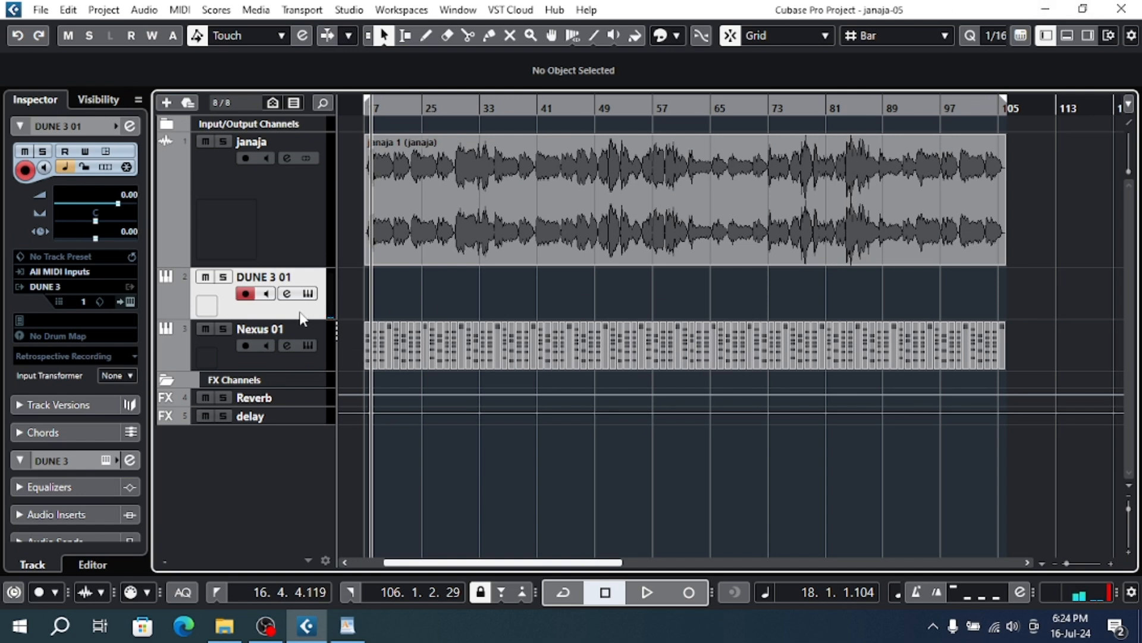
# Move the DUNE 3 01 track below Nexus 01, under FX Channels in the track list.
pyautogui.moveTo(301, 318); pyautogui.dragTo(303, 351)
pyautogui.moveTo(294, 216); pyautogui.dragTo(299, 230)
pyautogui.moveTo(289, 172); pyautogui.dragTo(302, 404)
# Show the Chord Pads again with the DUNE 3 track in view, and check which chord pads preset is loaded.
pyautogui.click(1068, 36)
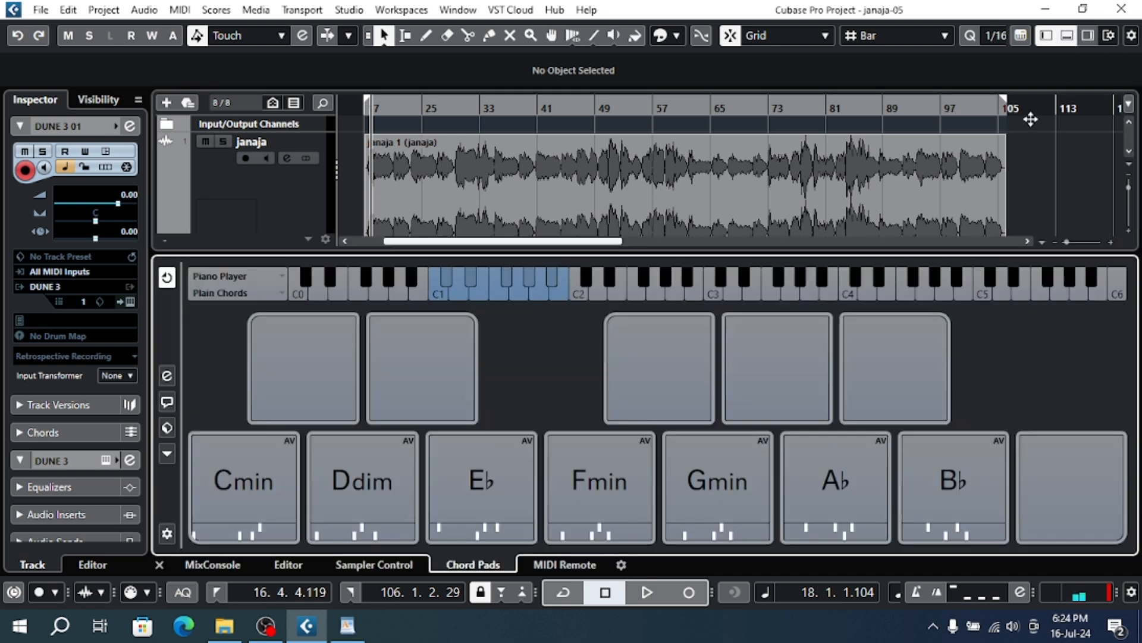
pyautogui.scroll(-3, 372, 194)
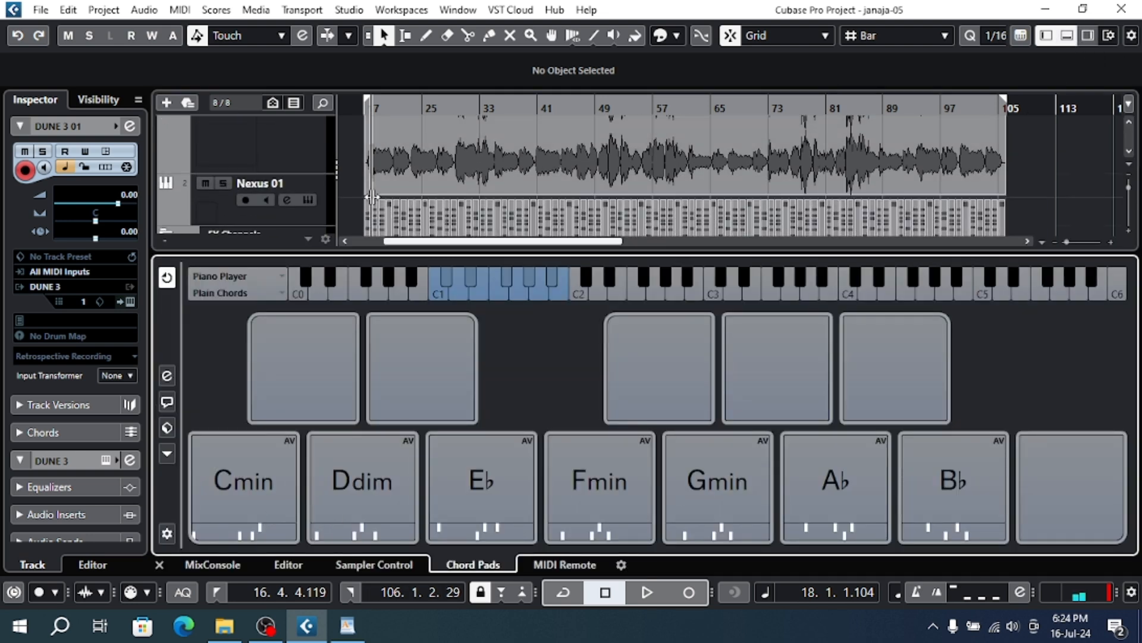
pyautogui.click(167, 428)
pyautogui.click(167, 429)
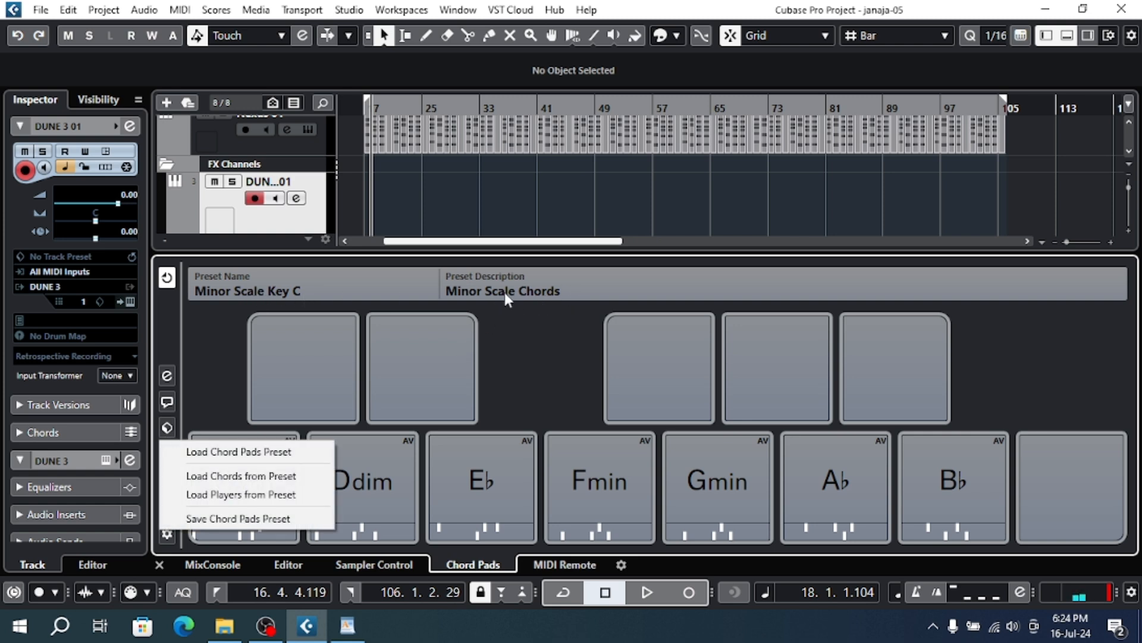
pyautogui.click(253, 295)
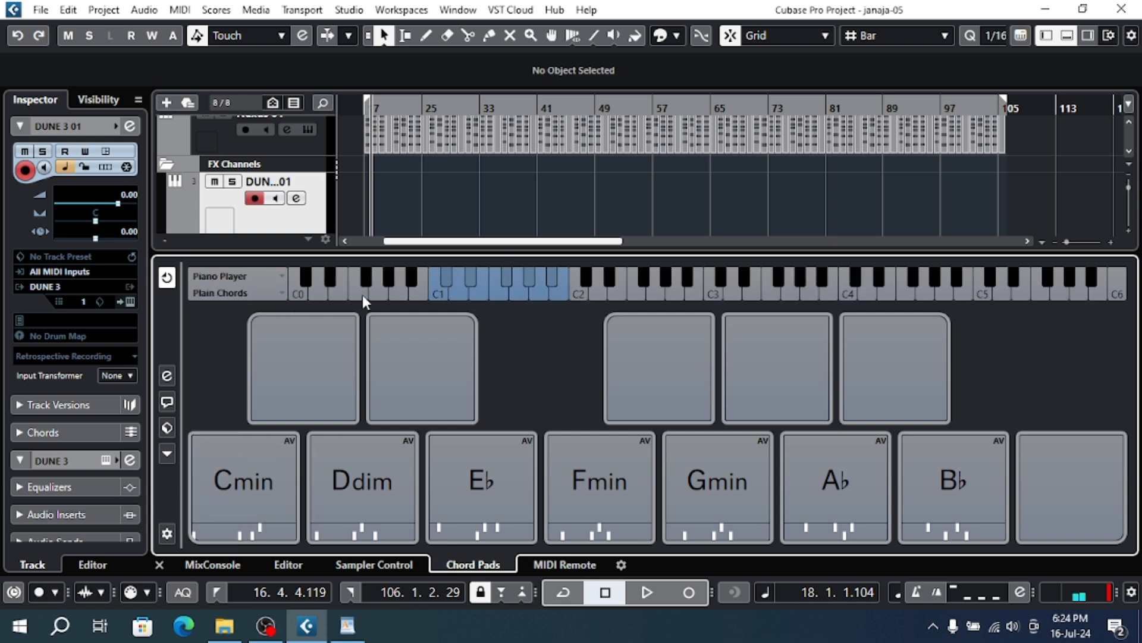
pyautogui.click(164, 428)
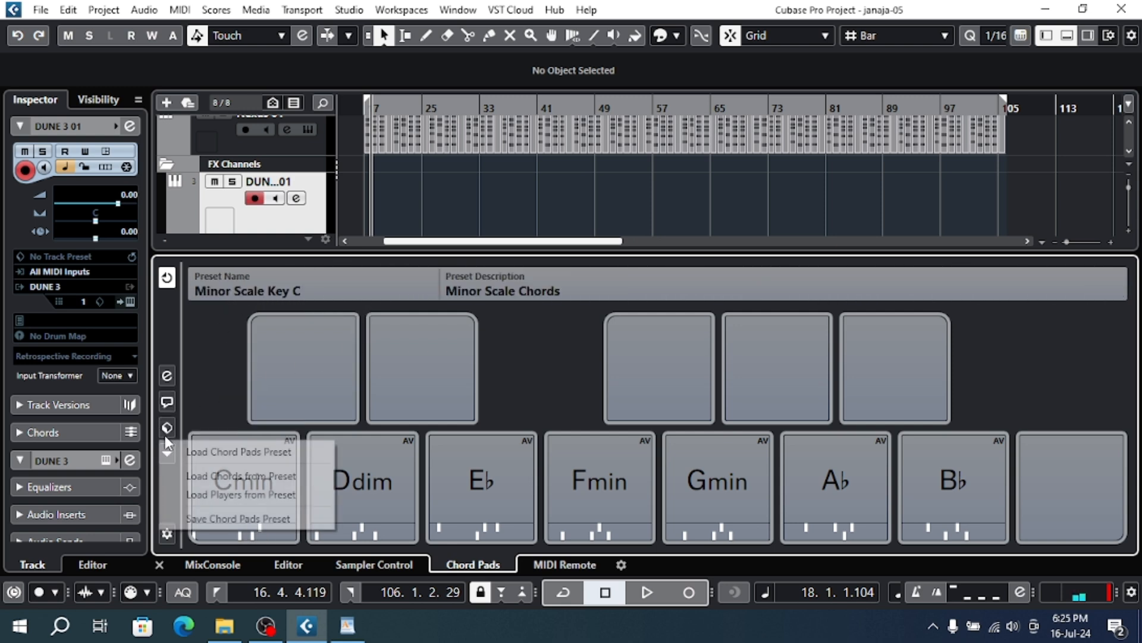
pyautogui.click(566, 400)
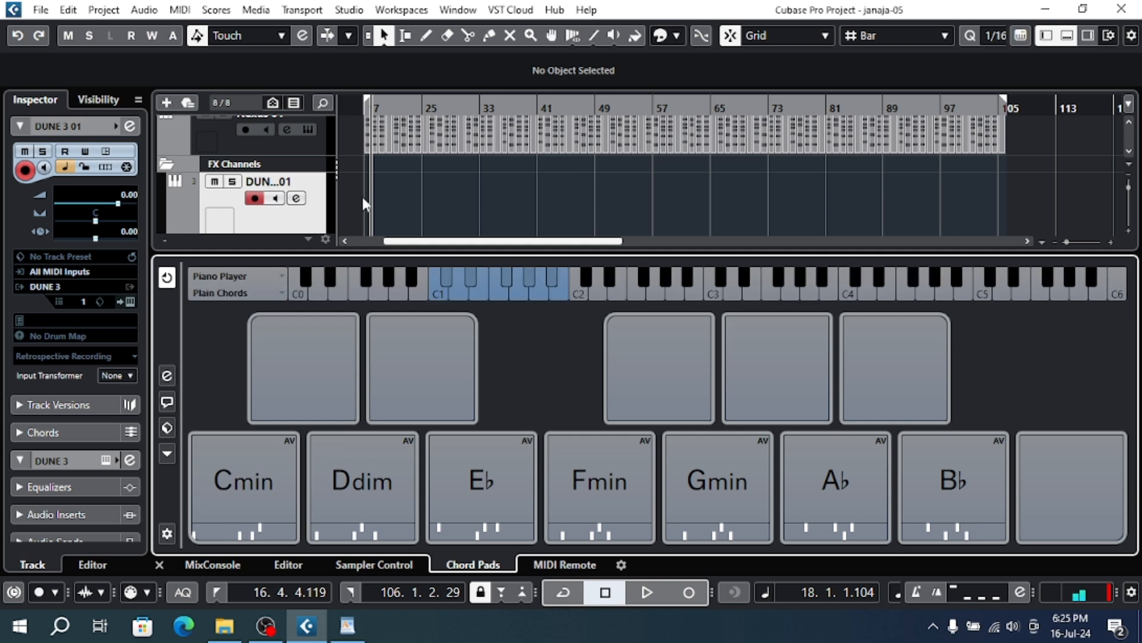
# Place the Cmin chord from its pad as a one-bar event at bar 17 on the DUNE 3 track, and hide the Chord Pads.
pyautogui.click(272, 519)
pyautogui.scroll(-1, 368, 194)
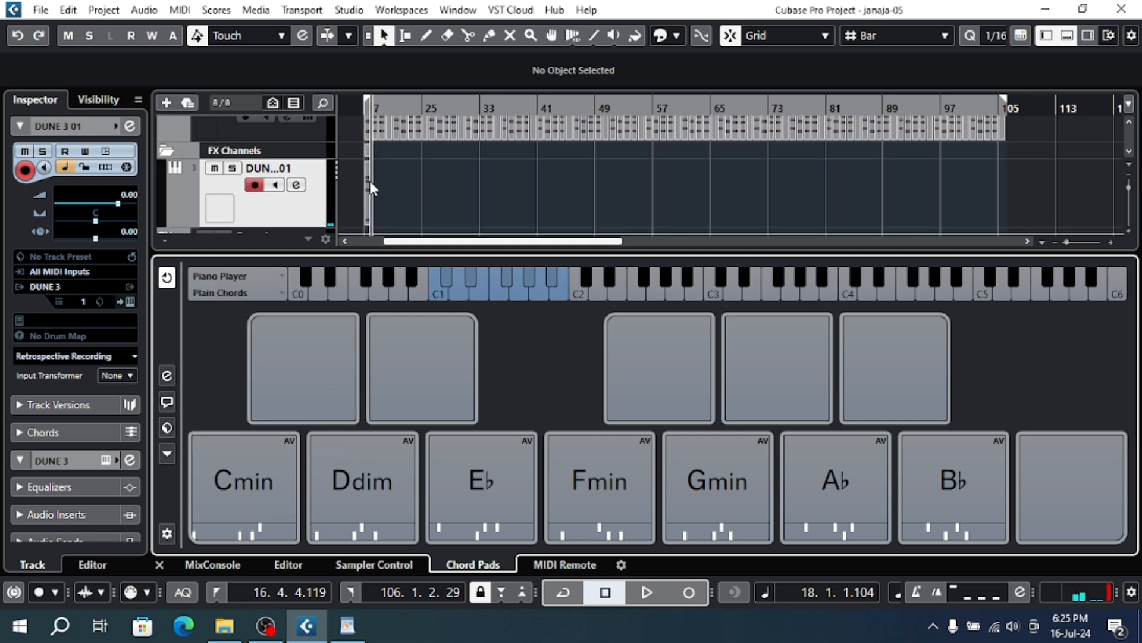
pyautogui.click(1067, 36)
# Lengthen the Cmin event on the DUNE 3 track to 89 bars, ending at bar 106 with the vocal.
pyautogui.click(369, 370)
pyautogui.press('h')
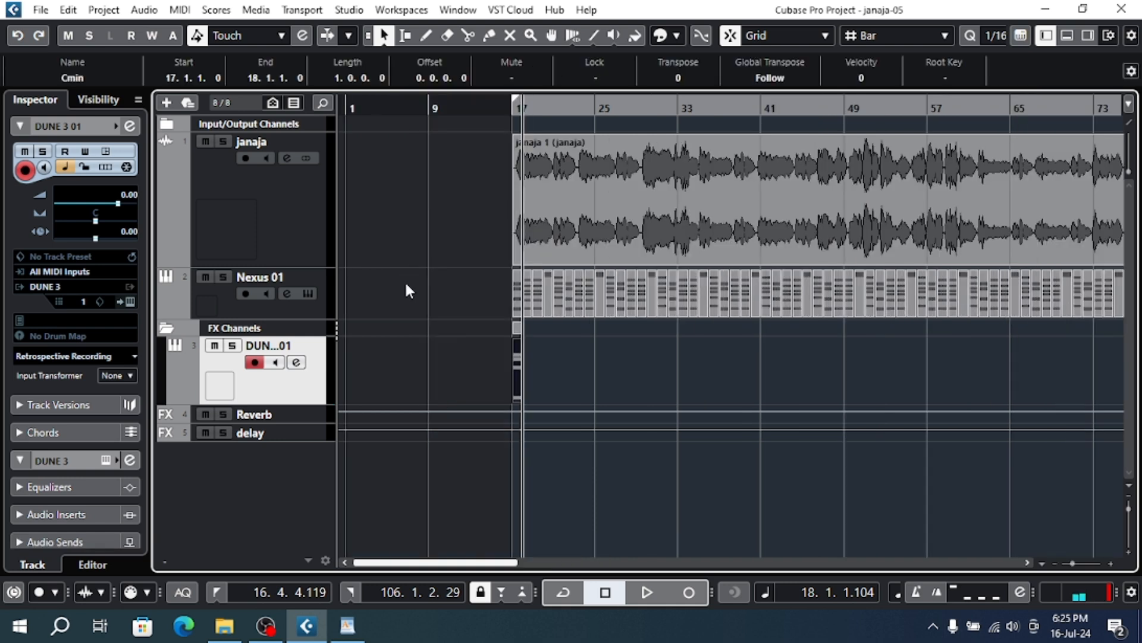
pyautogui.press('h')
pyautogui.press('h')
pyautogui.press('h')
pyautogui.press('h')
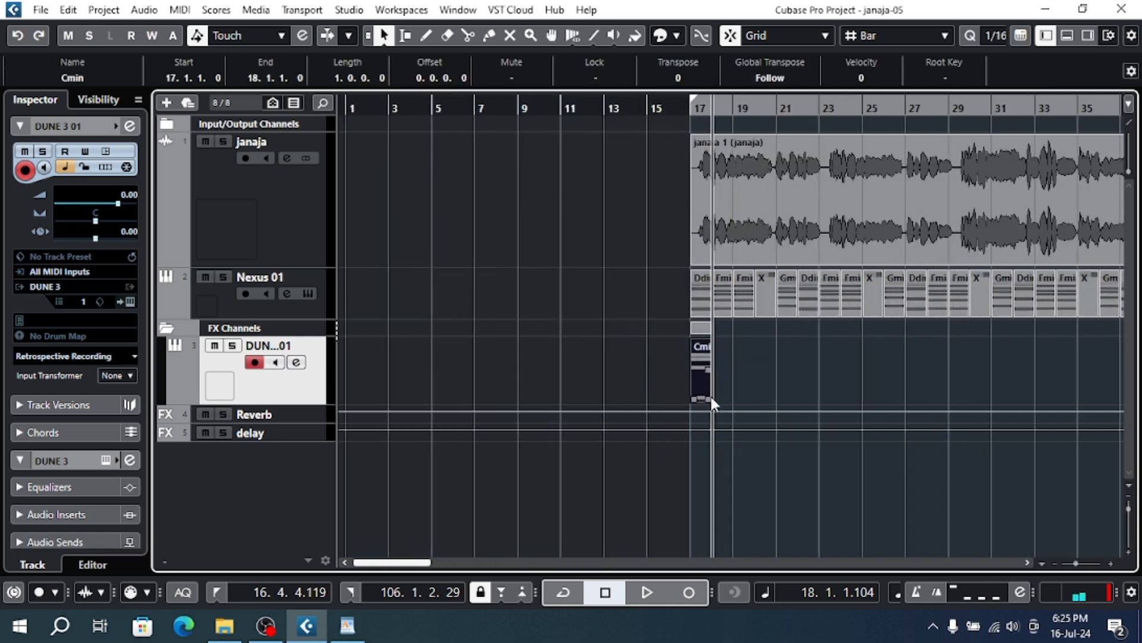
pyautogui.moveTo(712, 397); pyautogui.dragTo(1092, 417)
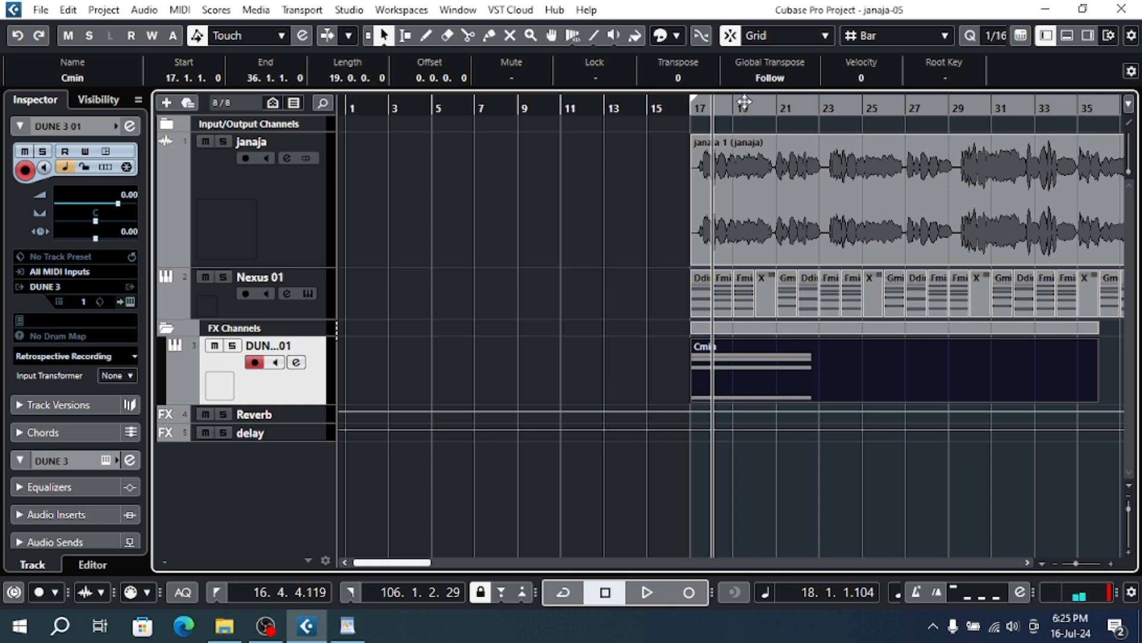
pyautogui.moveTo(745, 103); pyautogui.dragTo(721, 79)
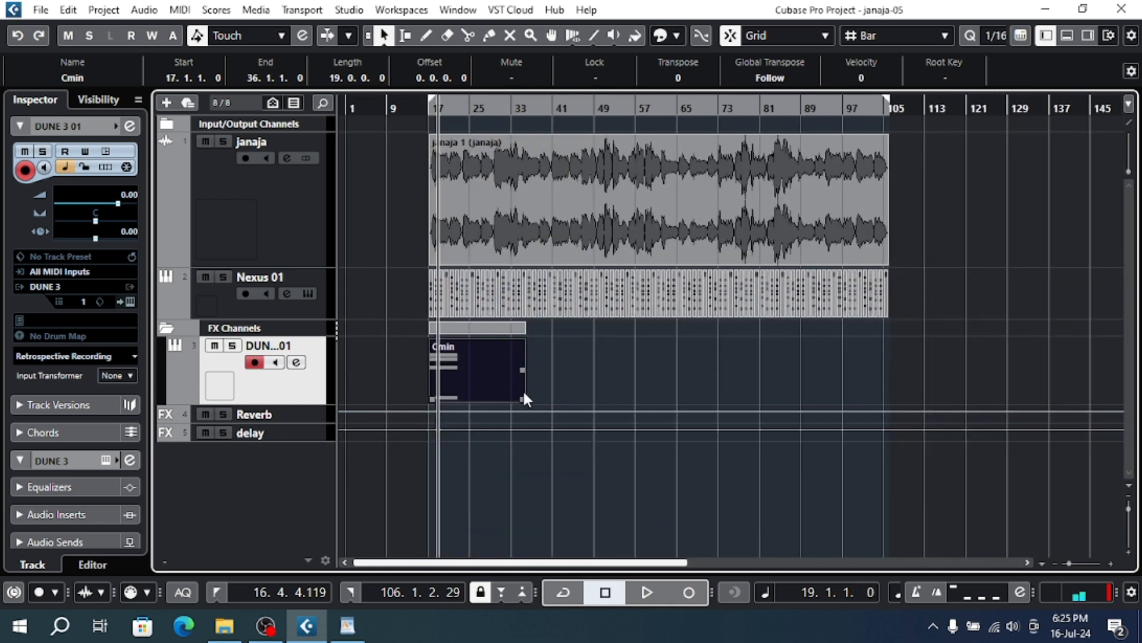
pyautogui.moveTo(524, 398); pyautogui.dragTo(885, 415)
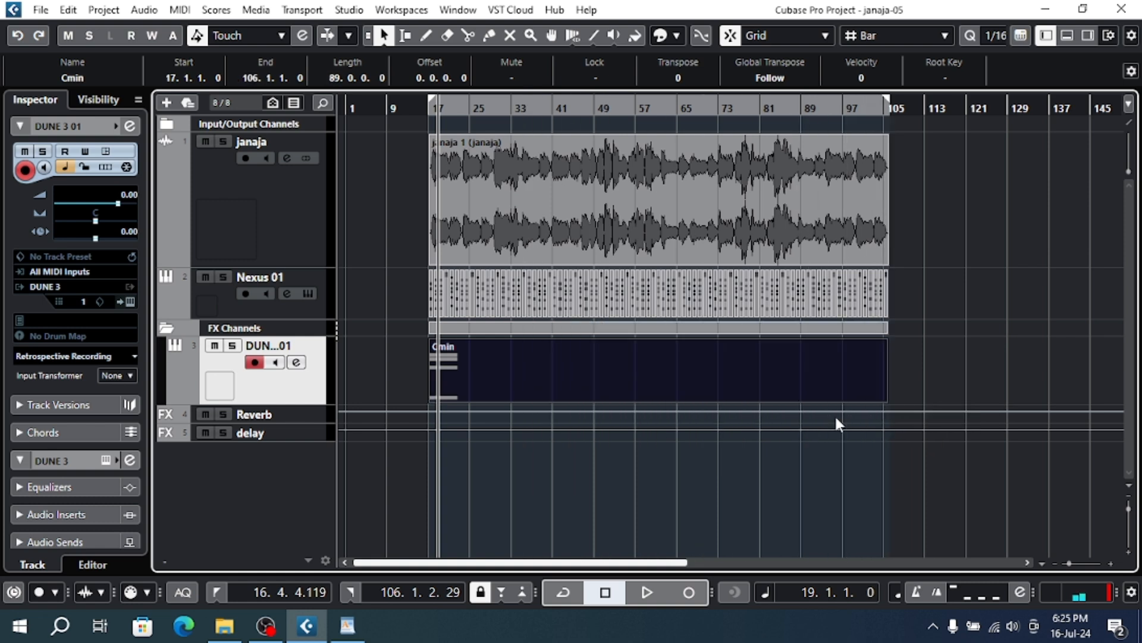
# Stretch all three Cmin notes to the end of the event in the key editor, and close the editor.
pyautogui.doubleClick(462, 380)
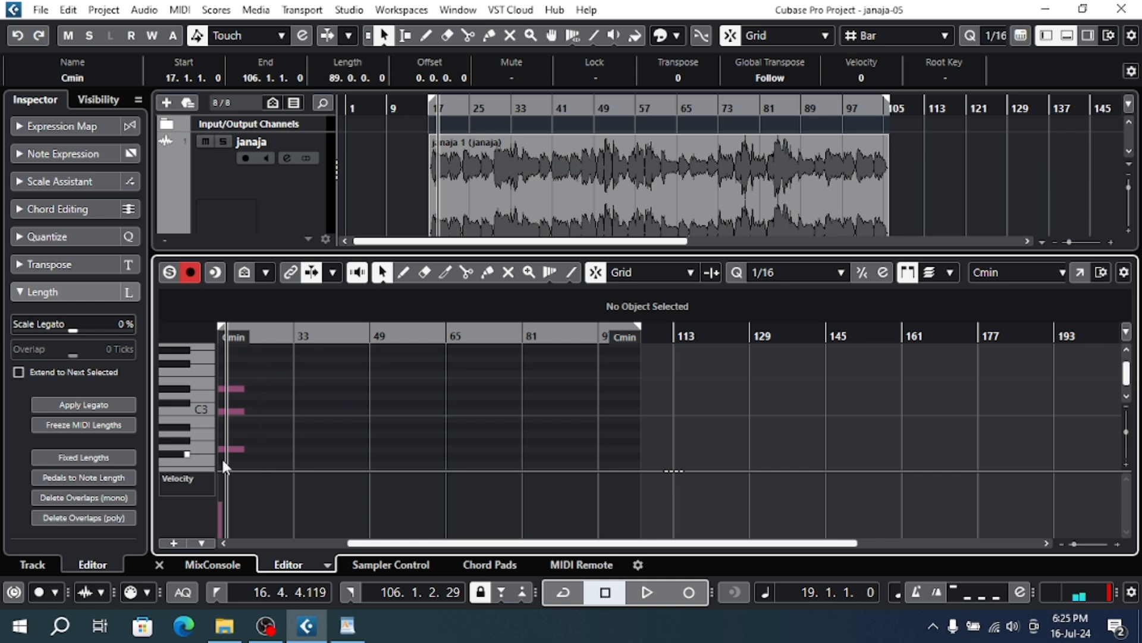
pyautogui.moveTo(238, 465); pyautogui.dragTo(230, 370)
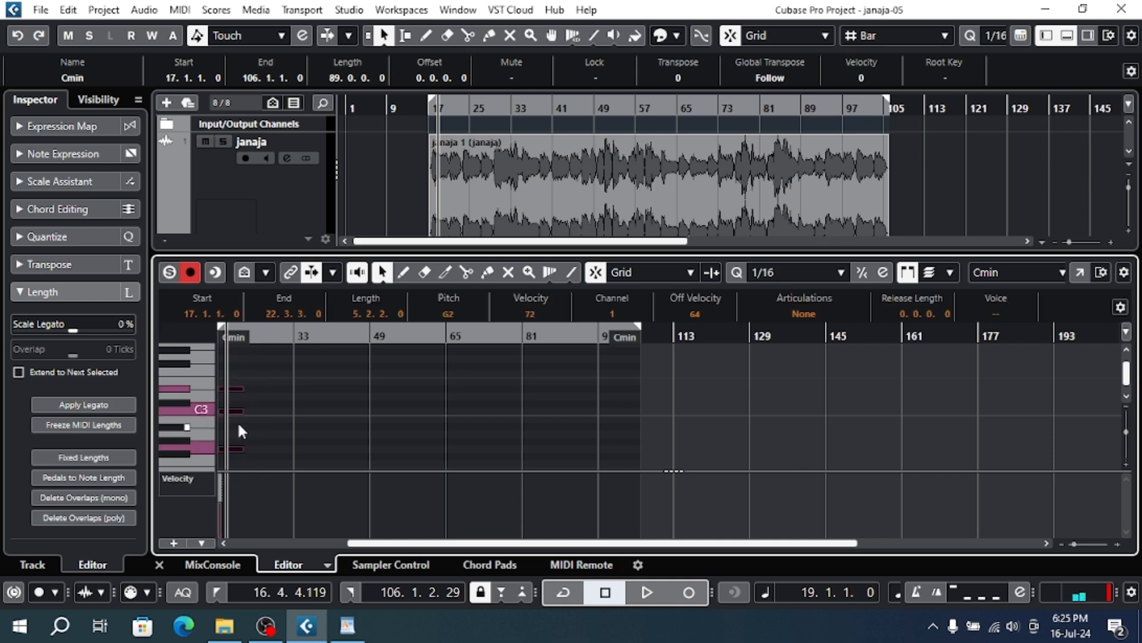
pyautogui.moveTo(242, 411); pyautogui.dragTo(639, 411)
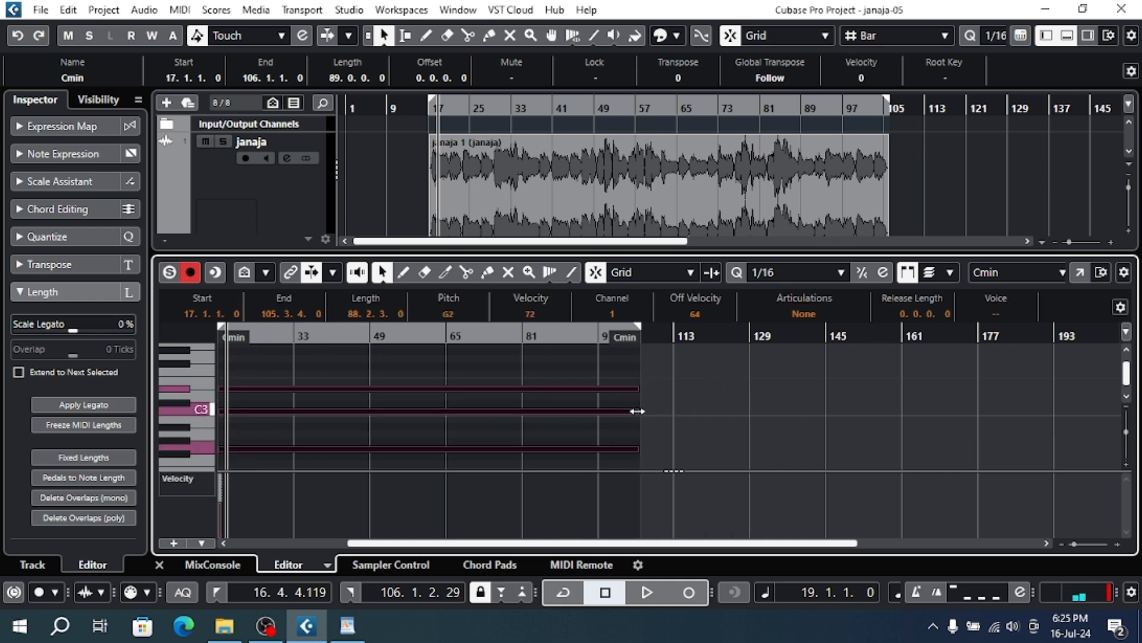
pyautogui.click(1067, 35)
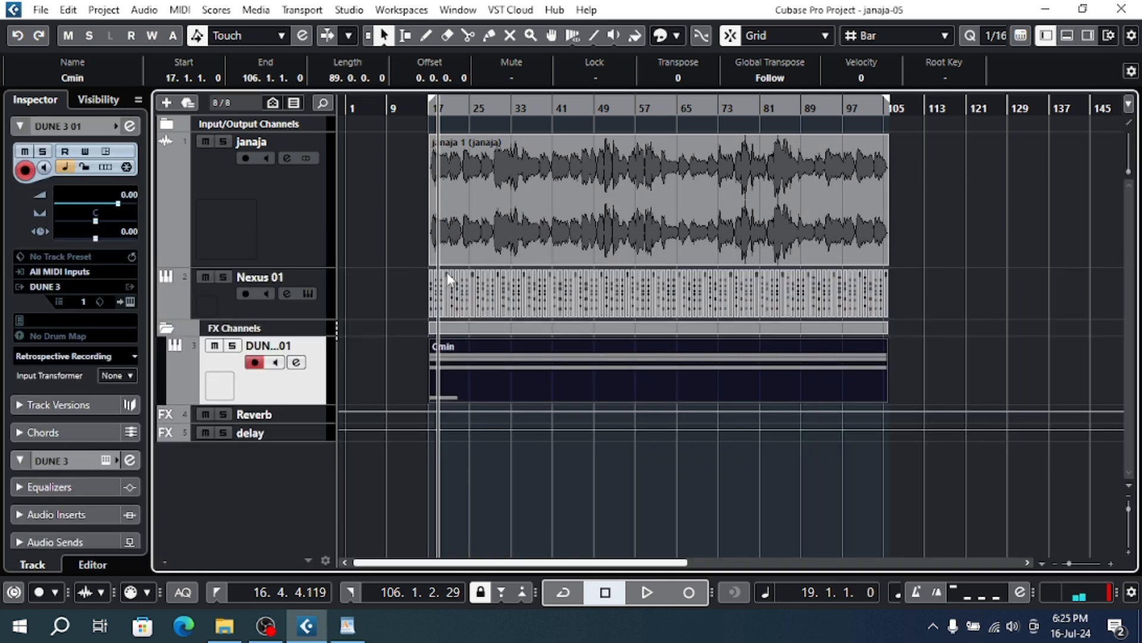
pyautogui.click(292, 313)
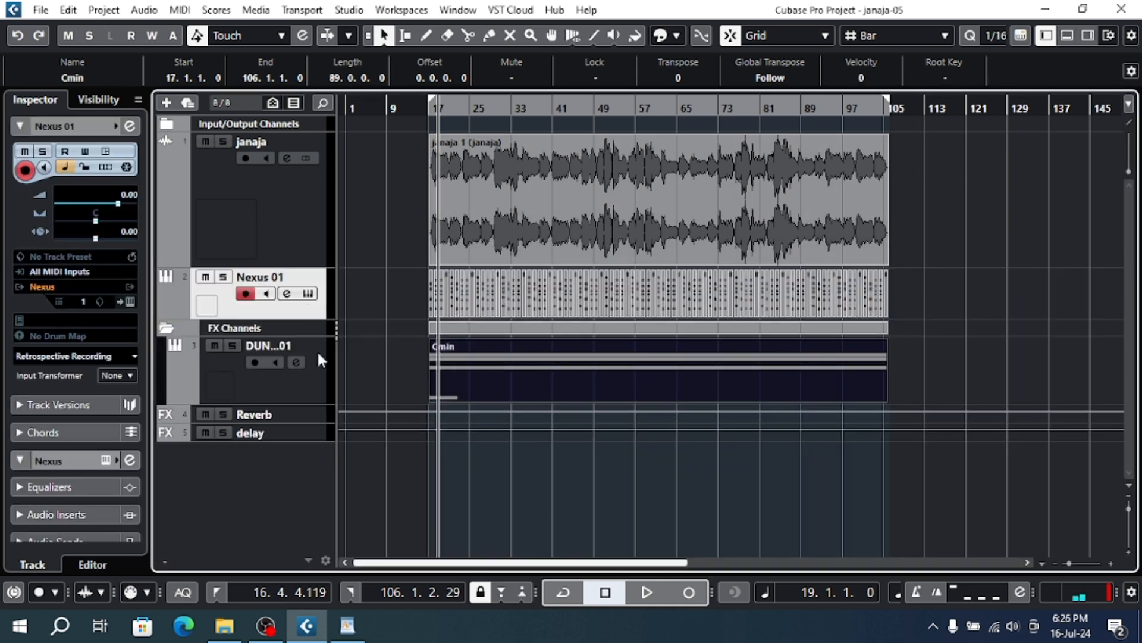
pyautogui.click(299, 232)
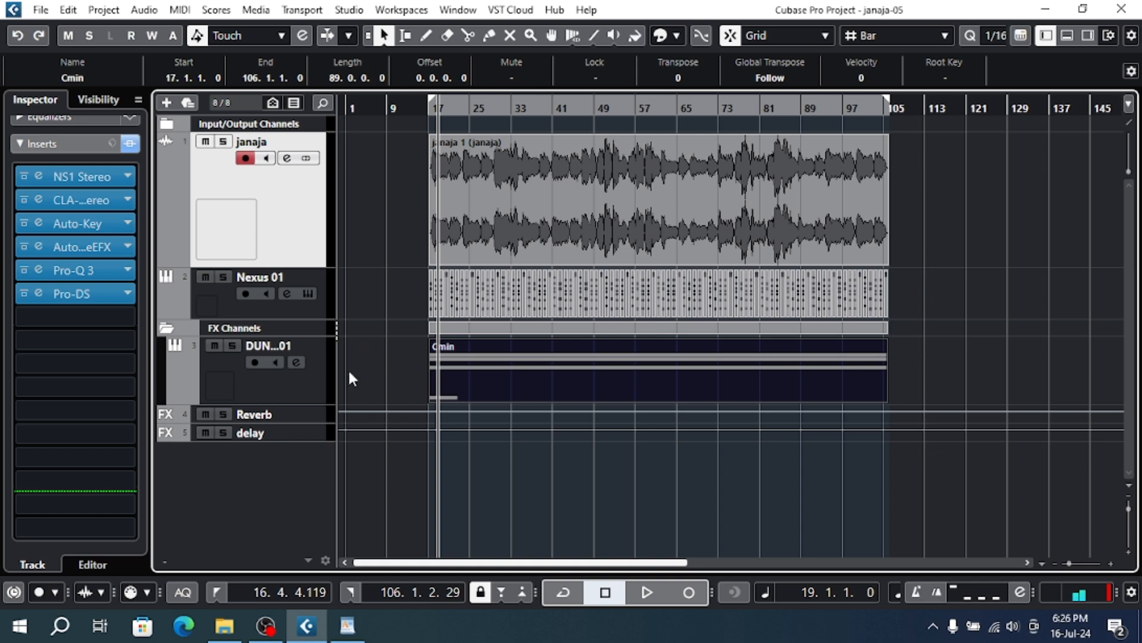
pyautogui.click(310, 401)
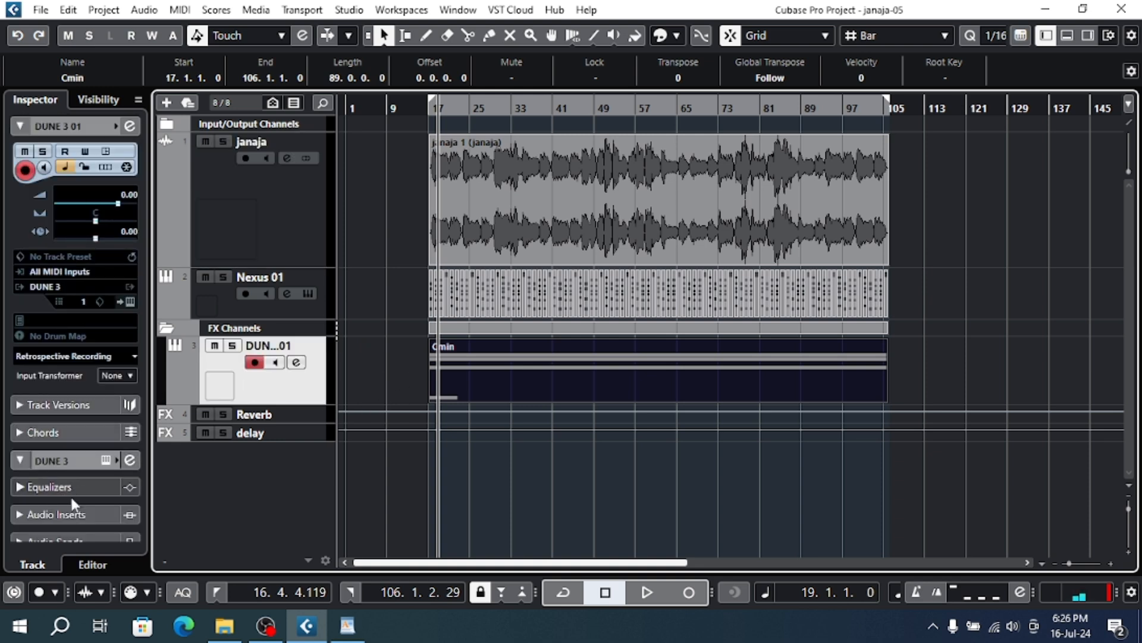
pyautogui.scroll(-3, 72, 520)
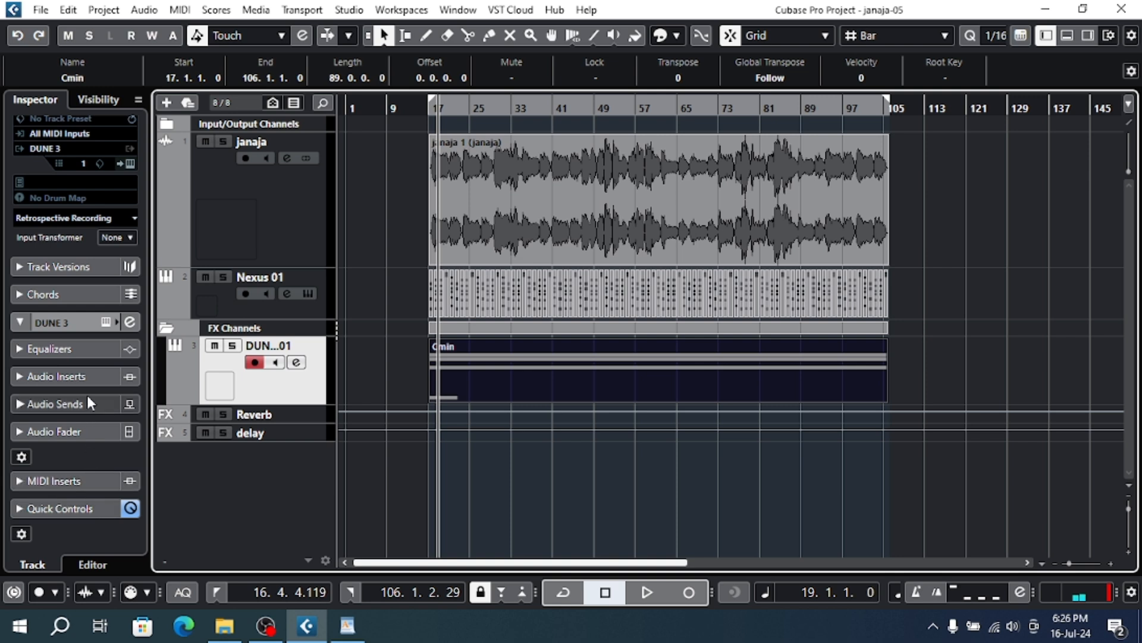
# Show the MixConsole and lower the Nexus 01 fader to -16.1 dB and the DUNE 3 01 fader to -14.0 dB.
pyautogui.click(1067, 36)
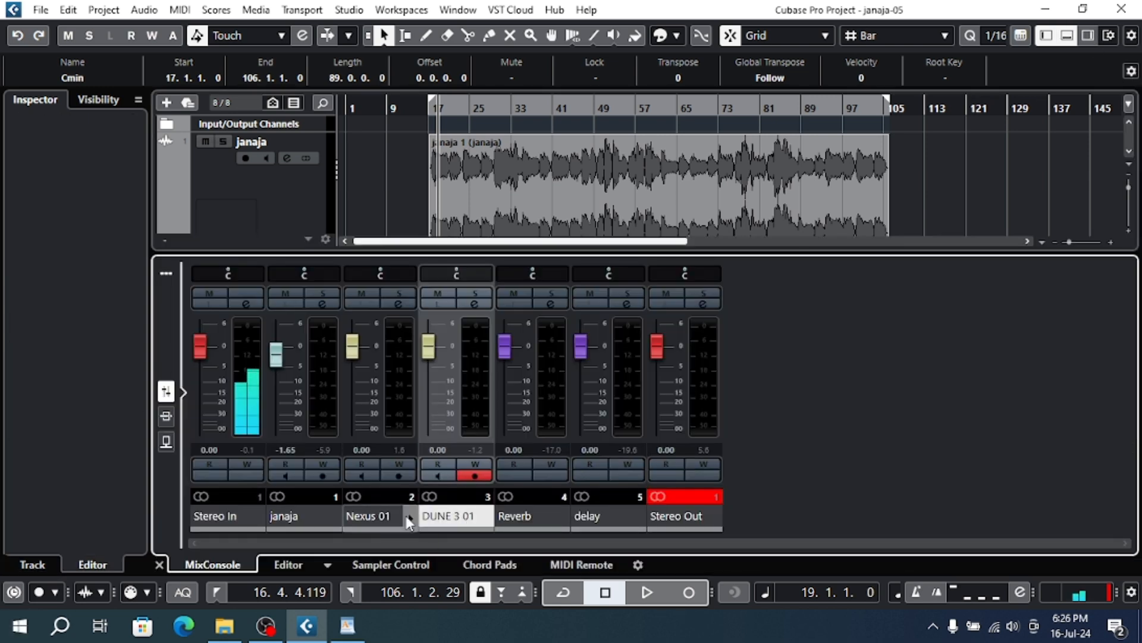
pyautogui.moveTo(358, 344); pyautogui.dragTo(367, 381)
pyautogui.moveTo(442, 352); pyautogui.dragTo(444, 379)
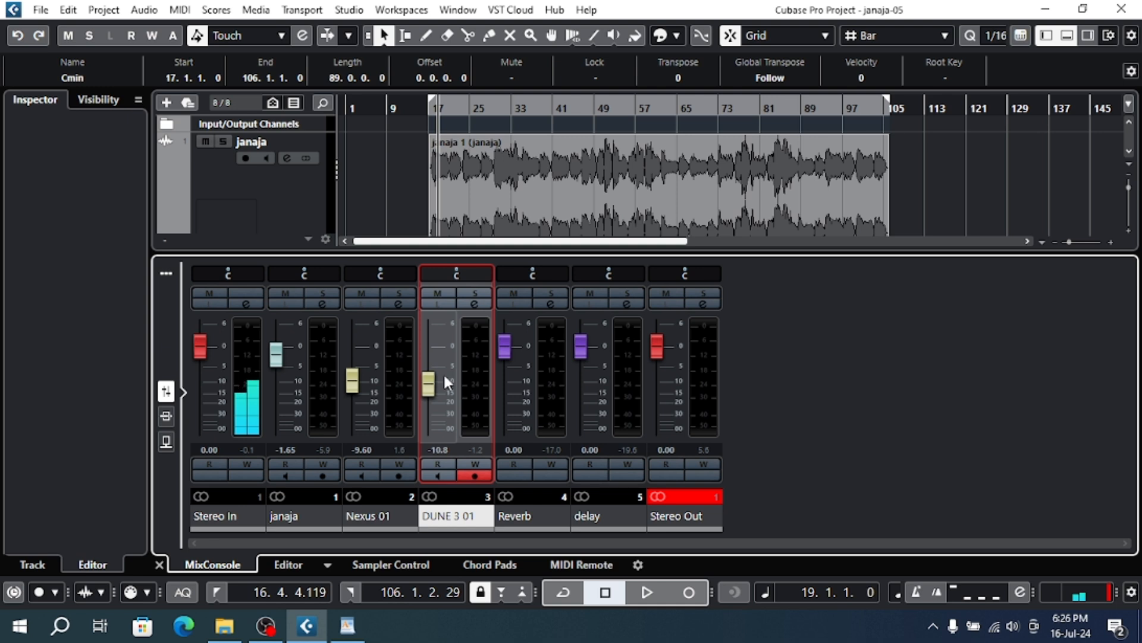
pyautogui.scroll(-2, 431, 138)
pyautogui.scroll(1, 441, 167)
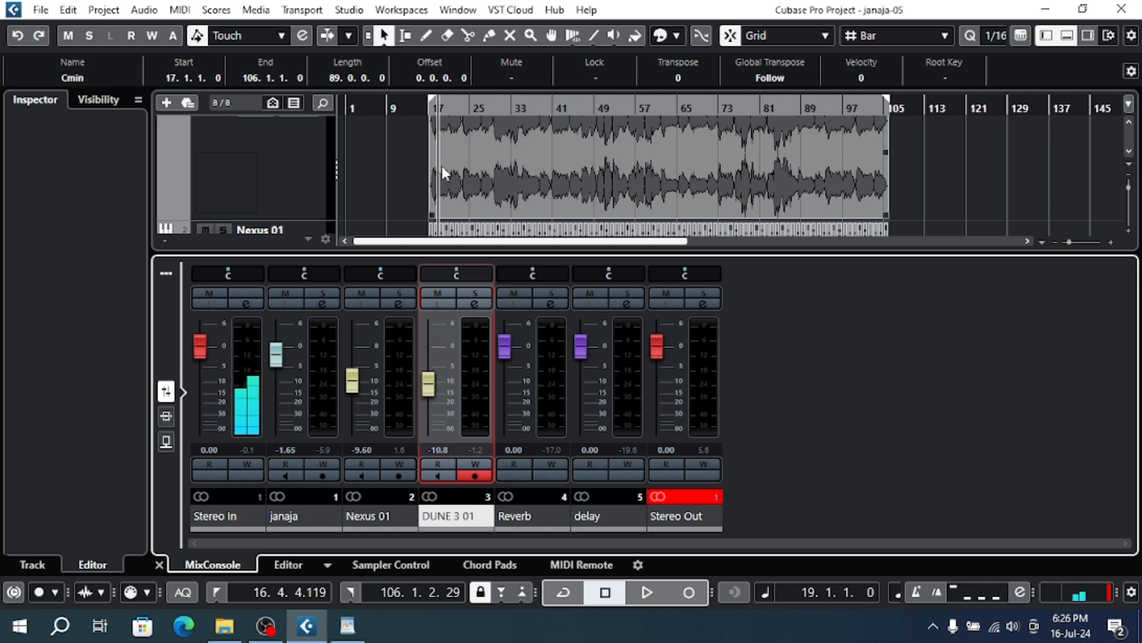
pyautogui.moveTo(352, 382); pyautogui.dragTo(359, 406)
pyautogui.moveTo(427, 383); pyautogui.dragTo(433, 389)
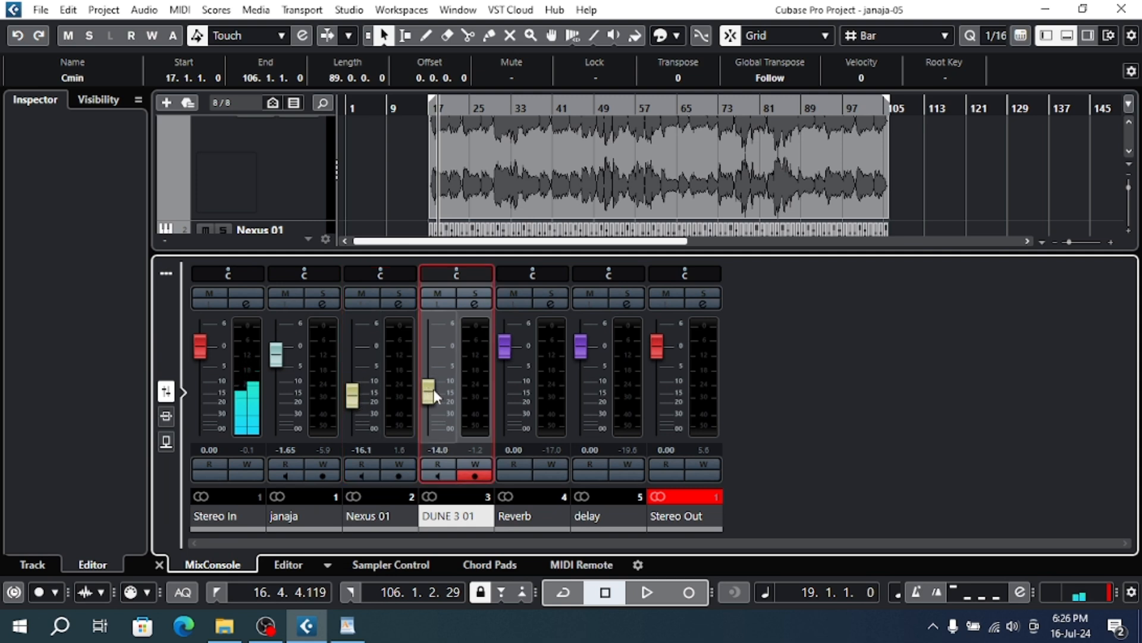
# Play the arrangement briefly from bar 17 to hear the pad levels against the vocal, and stop playback.
pyautogui.click(367, 240)
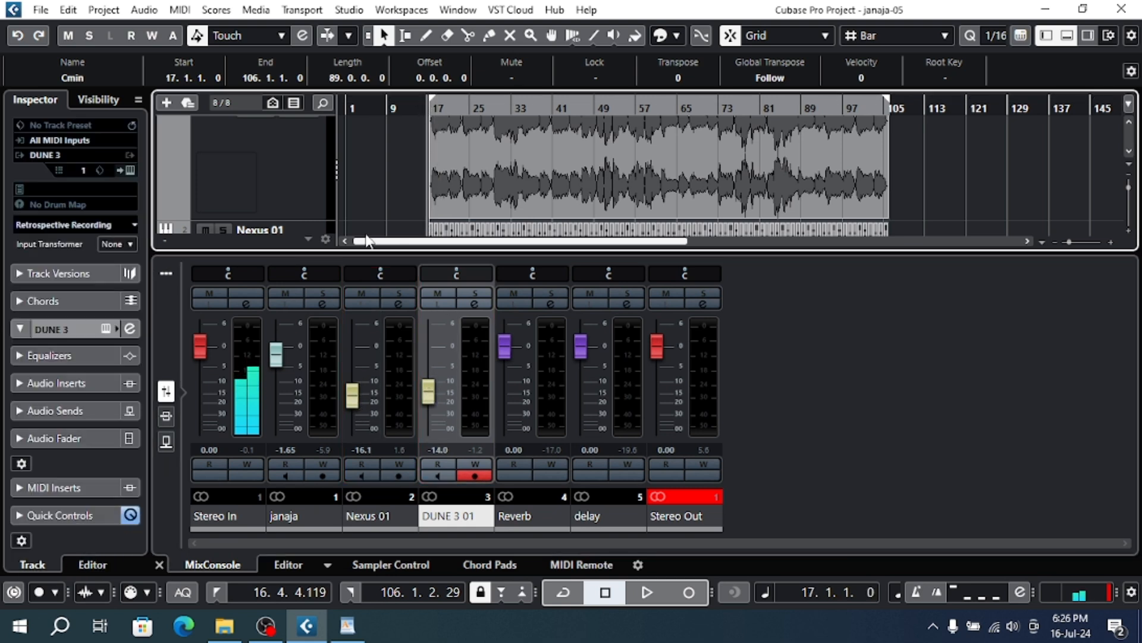
pyautogui.press('space')
pyautogui.scroll(-2, 280, 202)
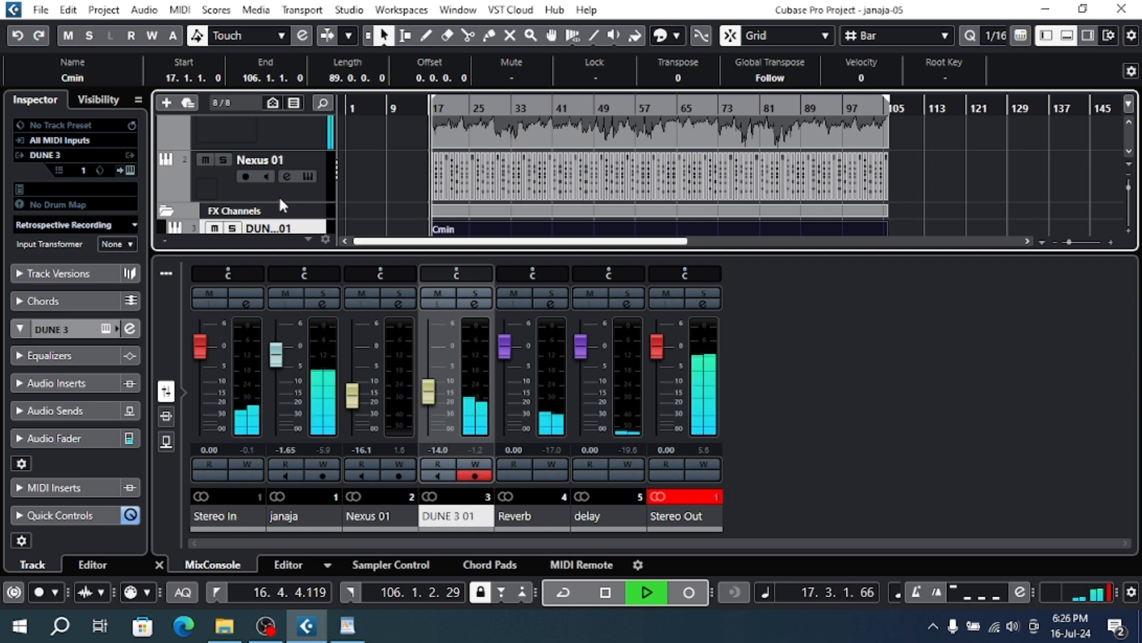
pyautogui.press('space')
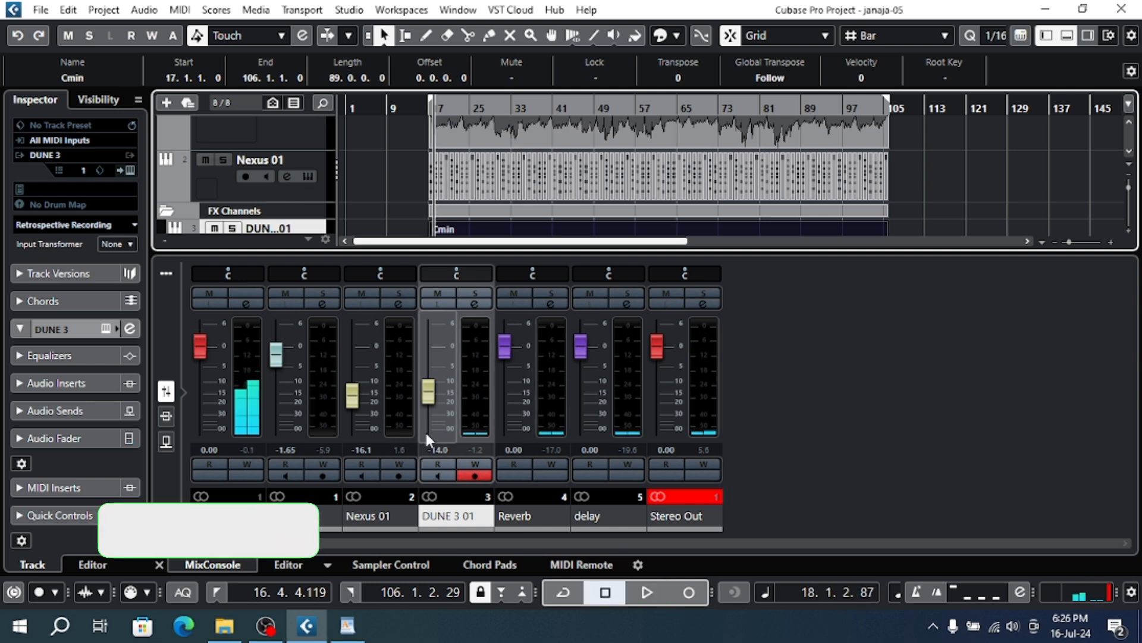
# Set the DUNE 3 01 fader to -16.1 dB and Nexus 01 to -13.3 dB, and hide the MixConsole and the Inspector.
pyautogui.moveTo(428, 393); pyautogui.dragTo(427, 404)
pyautogui.moveTo(357, 400); pyautogui.dragTo(358, 396)
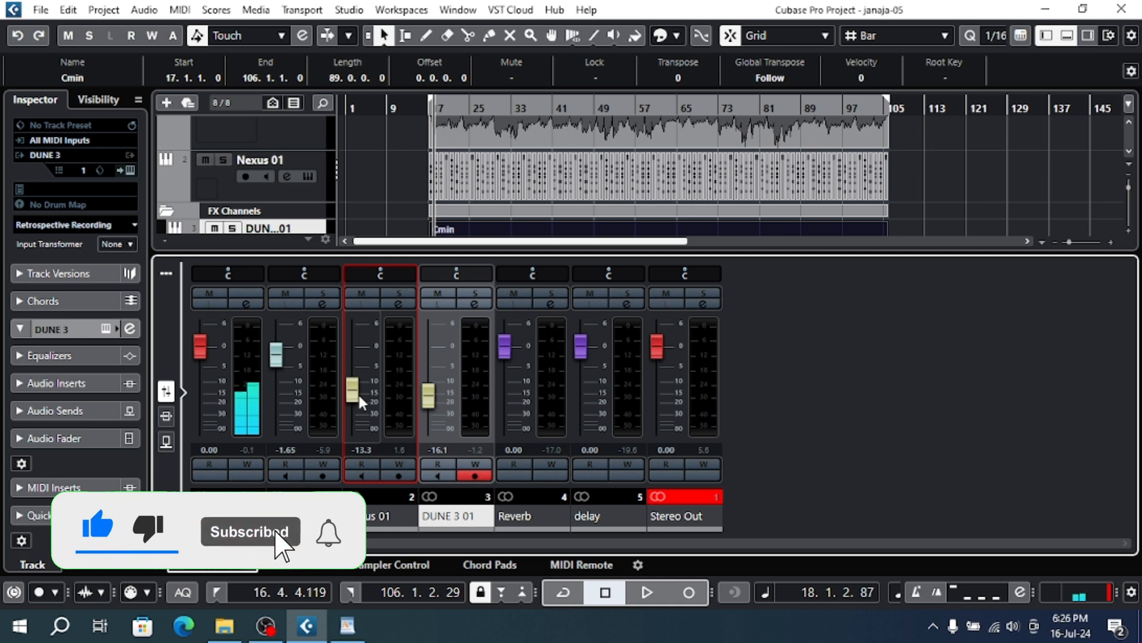
pyautogui.click(1067, 37)
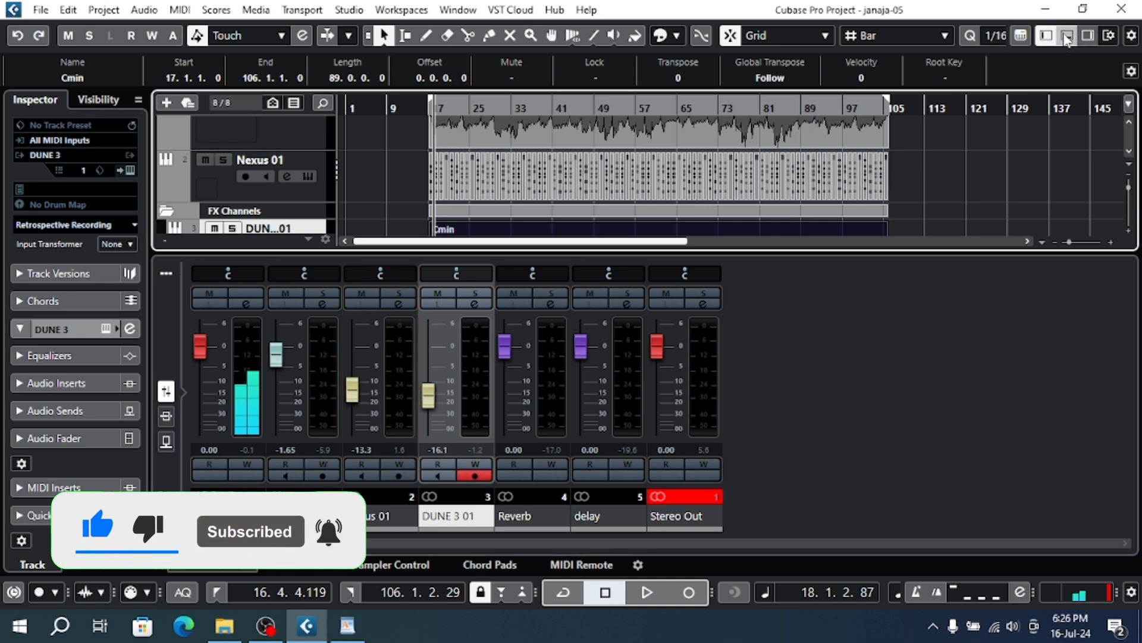
pyautogui.click(1067, 37)
pyautogui.click(1046, 36)
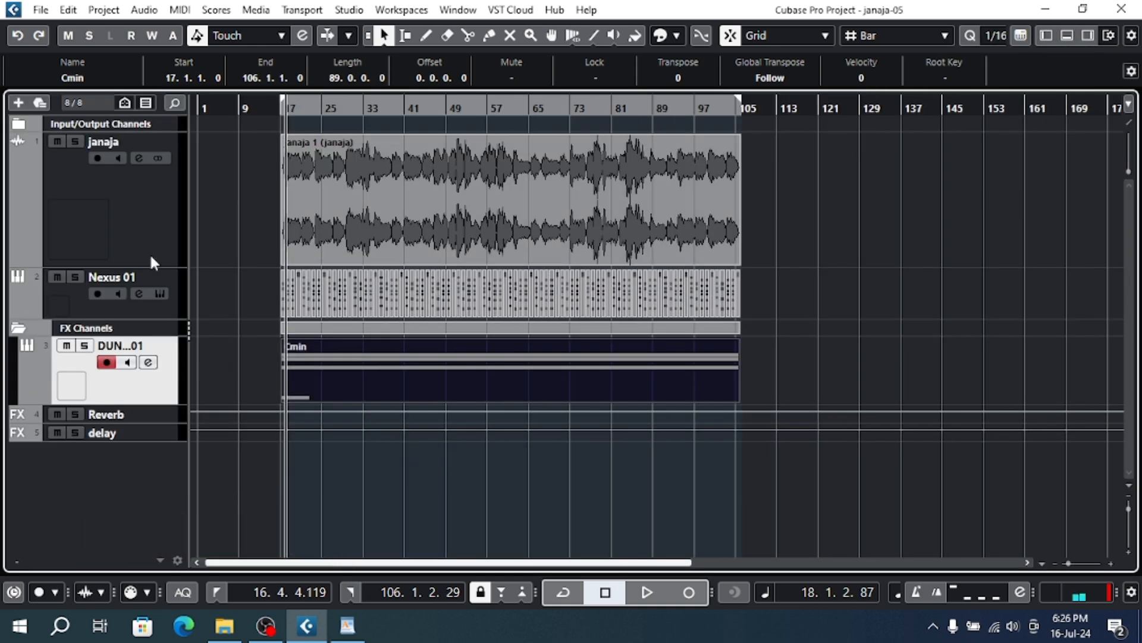
pyautogui.click(151, 232)
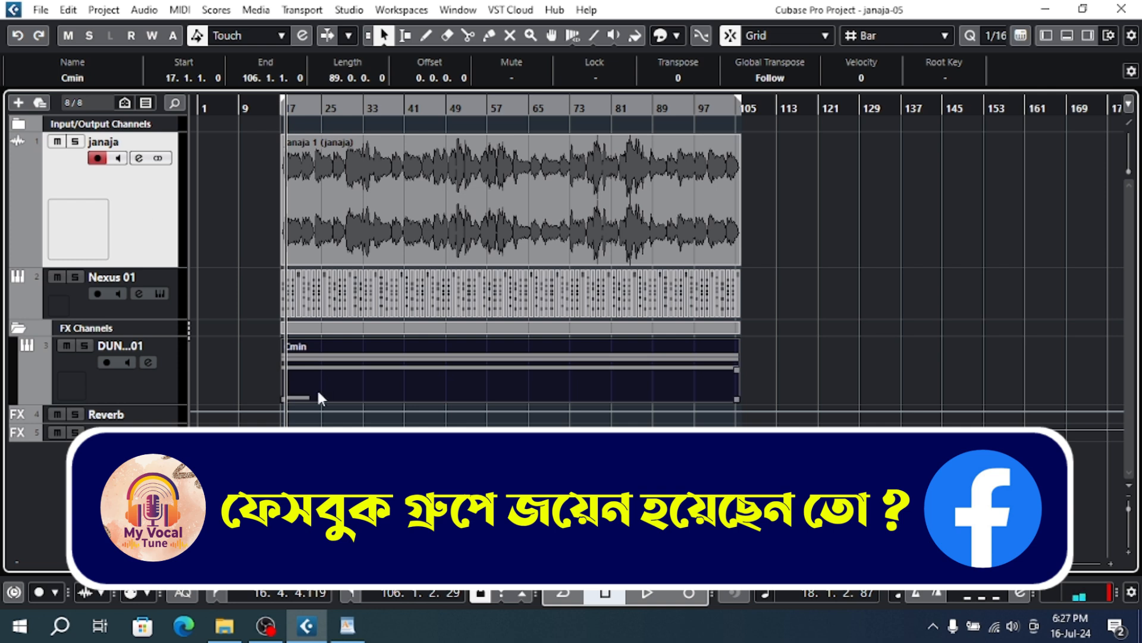
# Switch to the Cubase course outline in WordPad and highlight the line for topic 16 at its end.
pyautogui.click(347, 625)
pyautogui.scroll(-10, 368, 470)
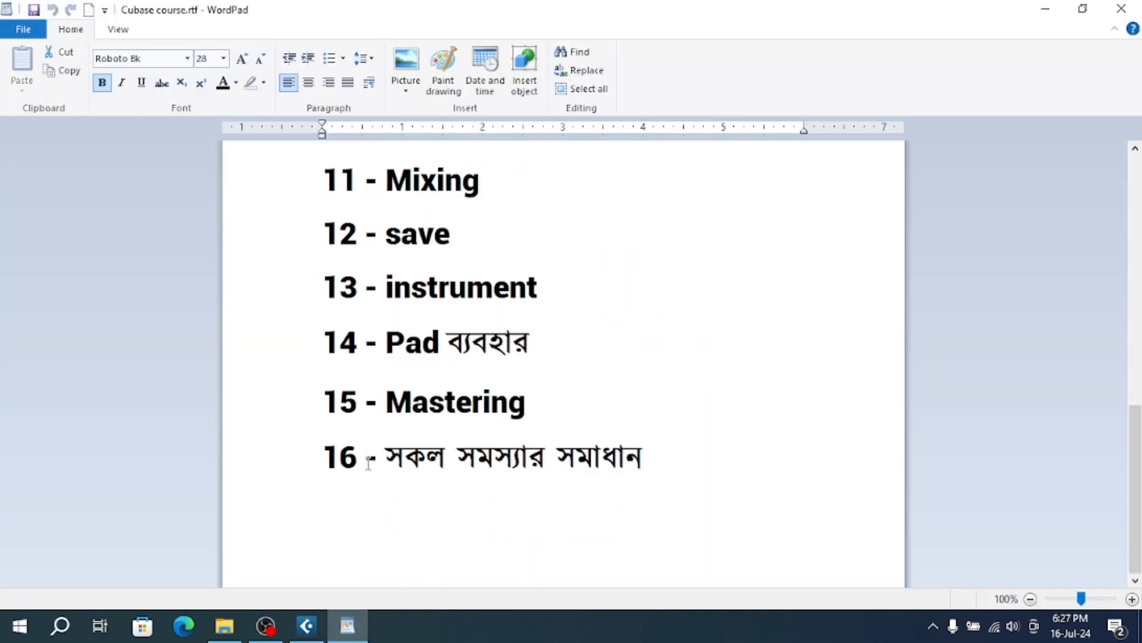
pyautogui.click(307, 476)
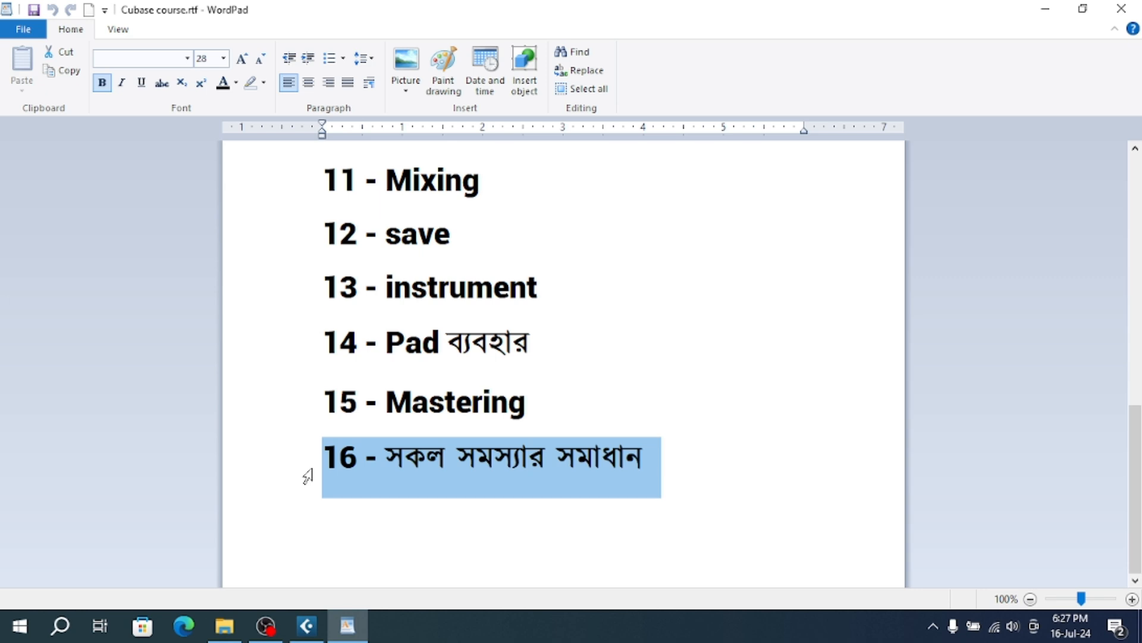